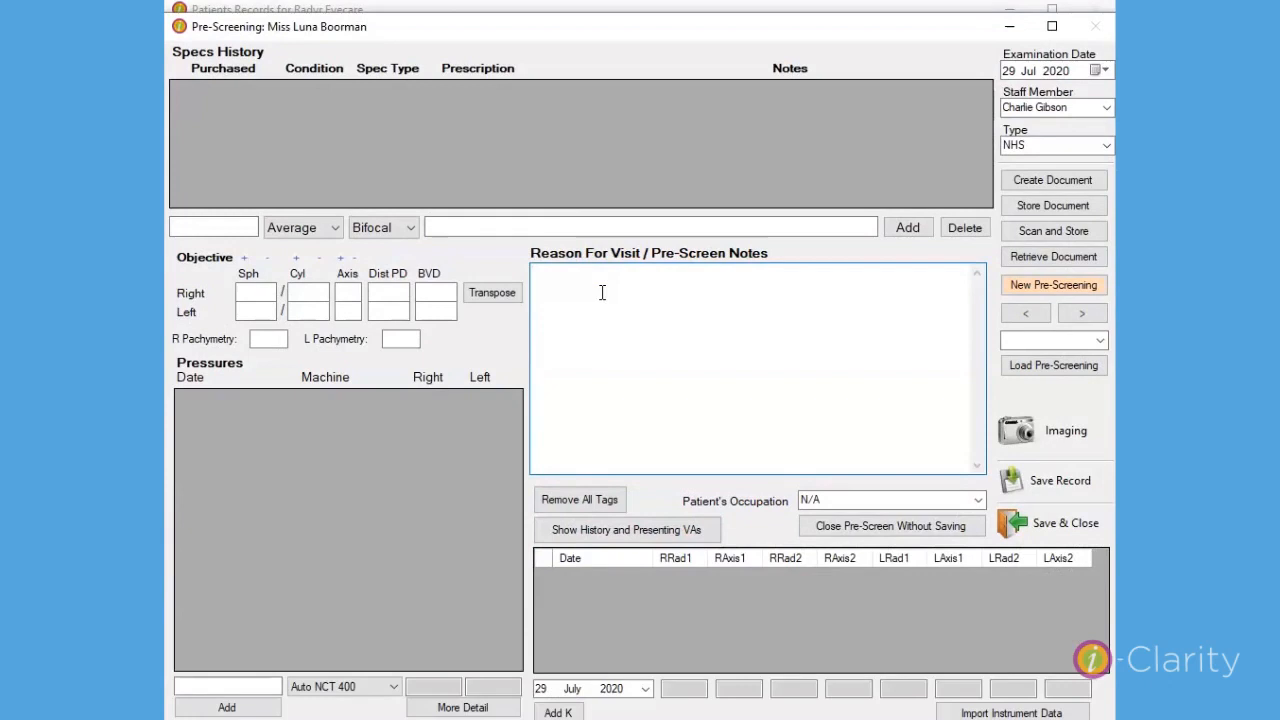
Set the patient's occupation to Book keeper in the clinical record.
key("F5")
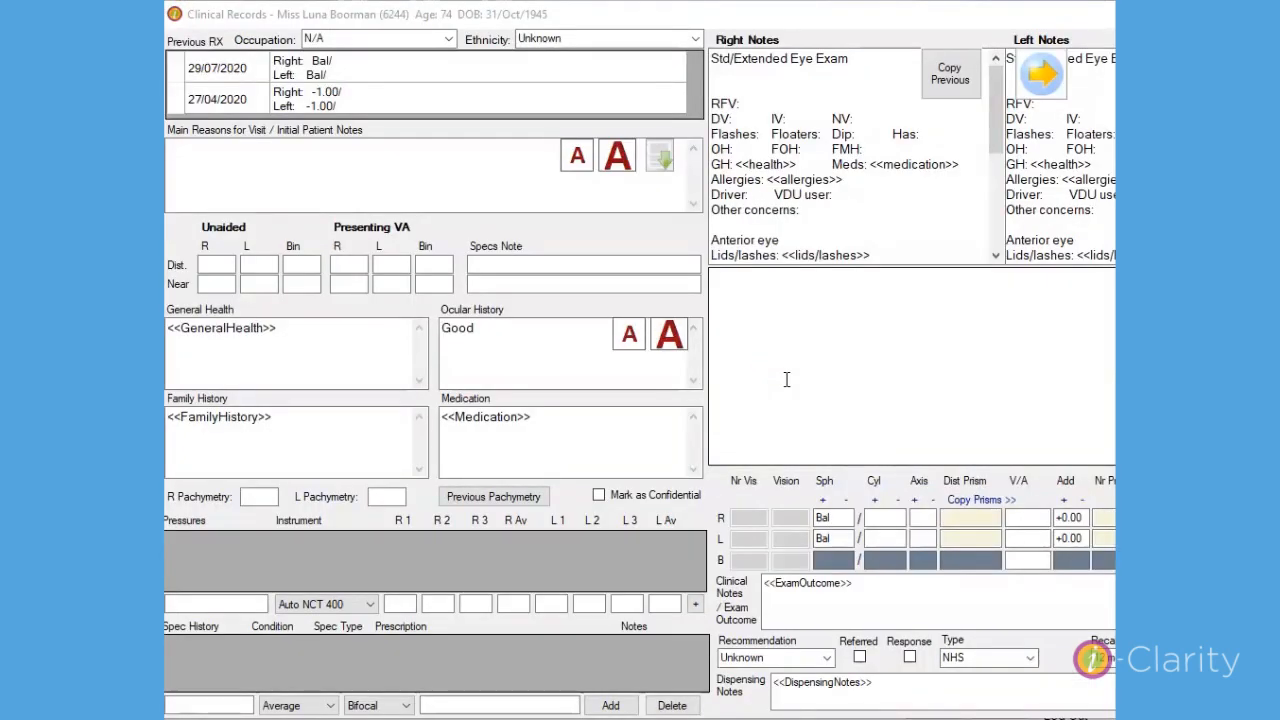
left_click(448, 38)
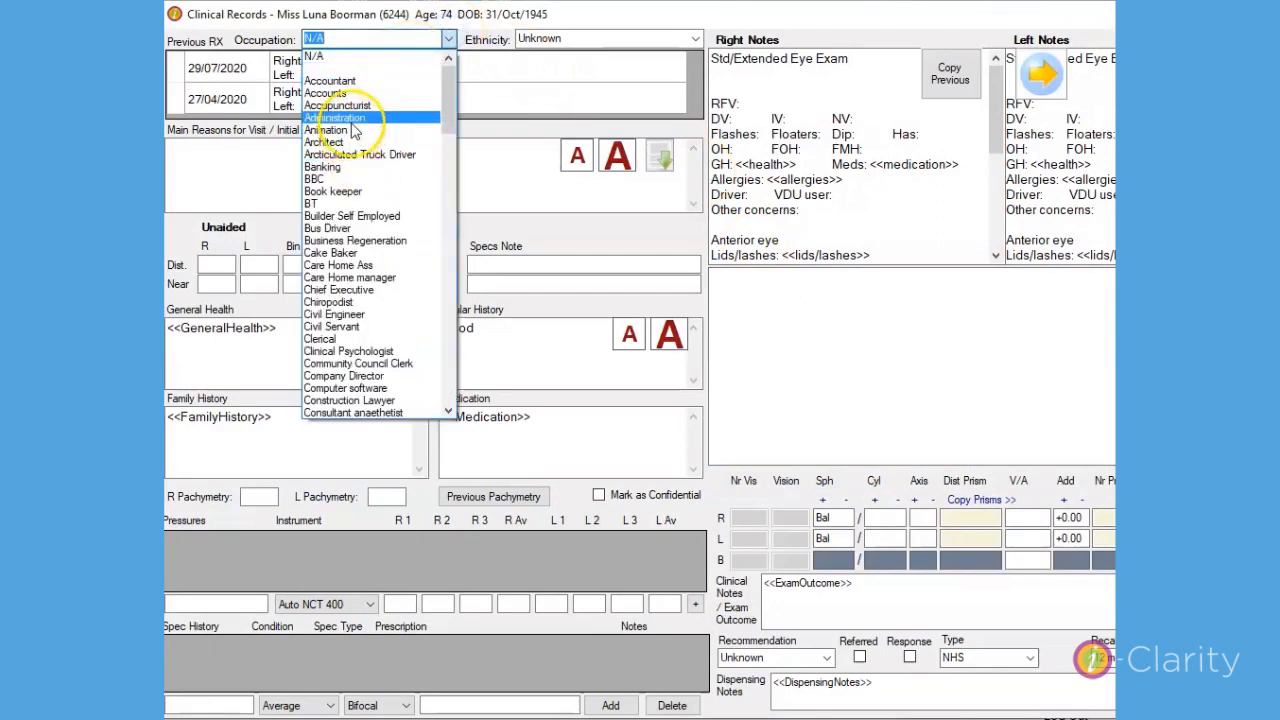
left_click(348, 192)
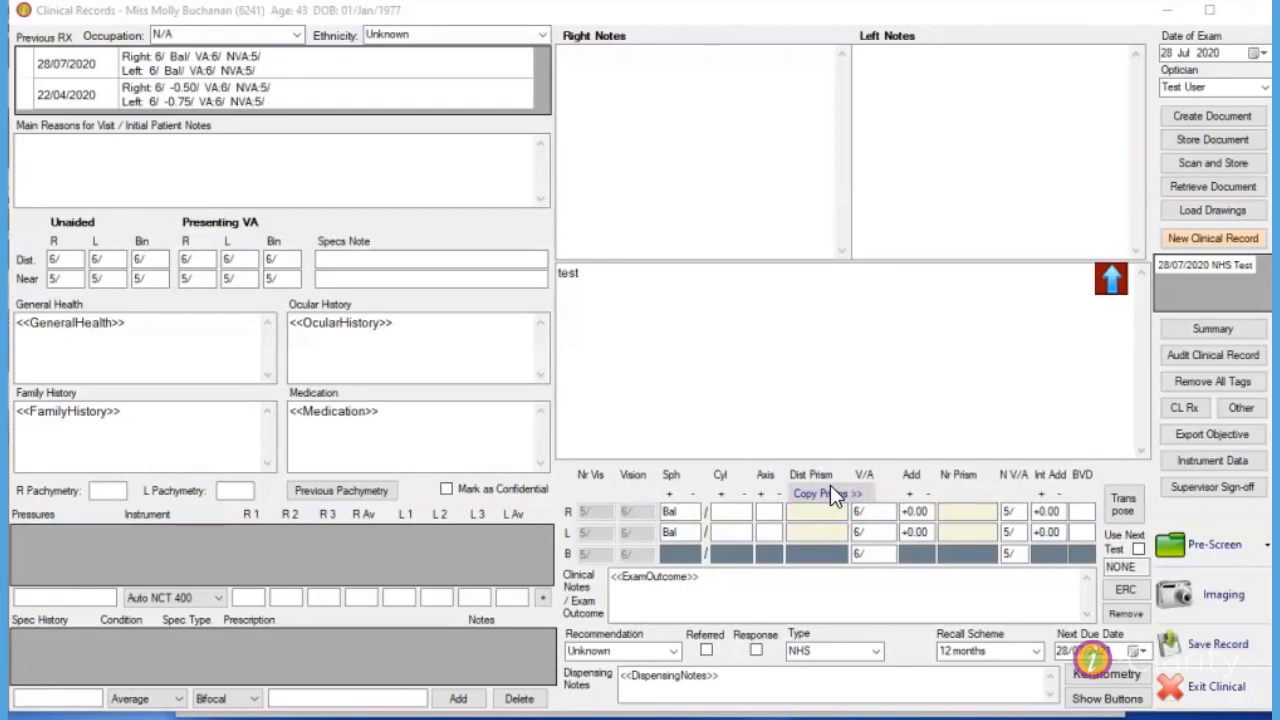
Create a new clinical record despite the unfinalised 28 July 2020 exam and check its occupation field.
left_click(1228, 240)
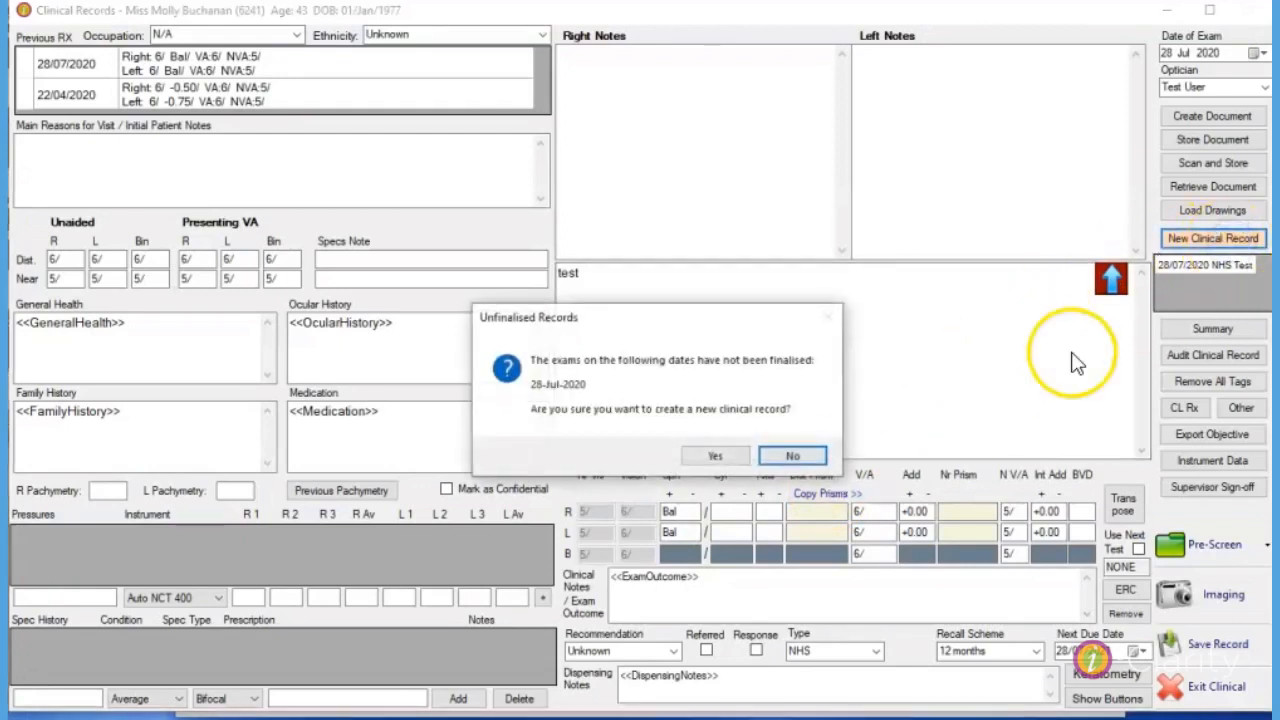
left_click(739, 456)
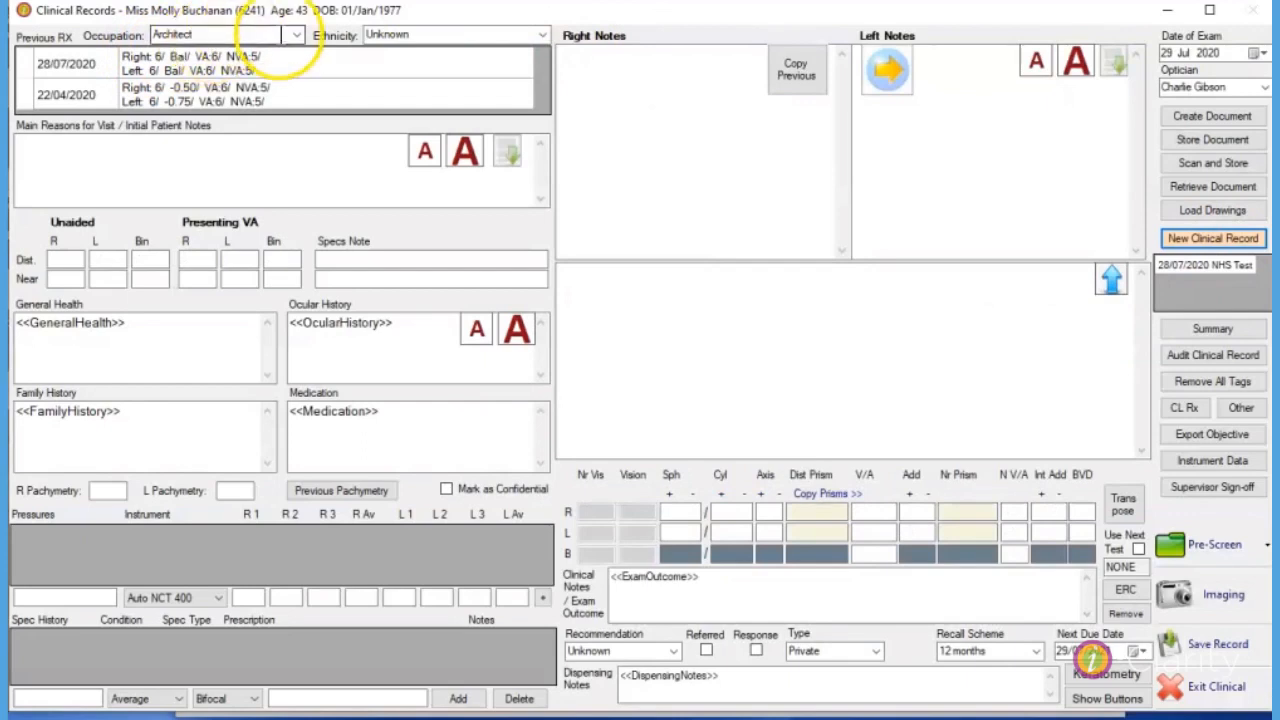
left_click(296, 34)
left_click(296, 34)
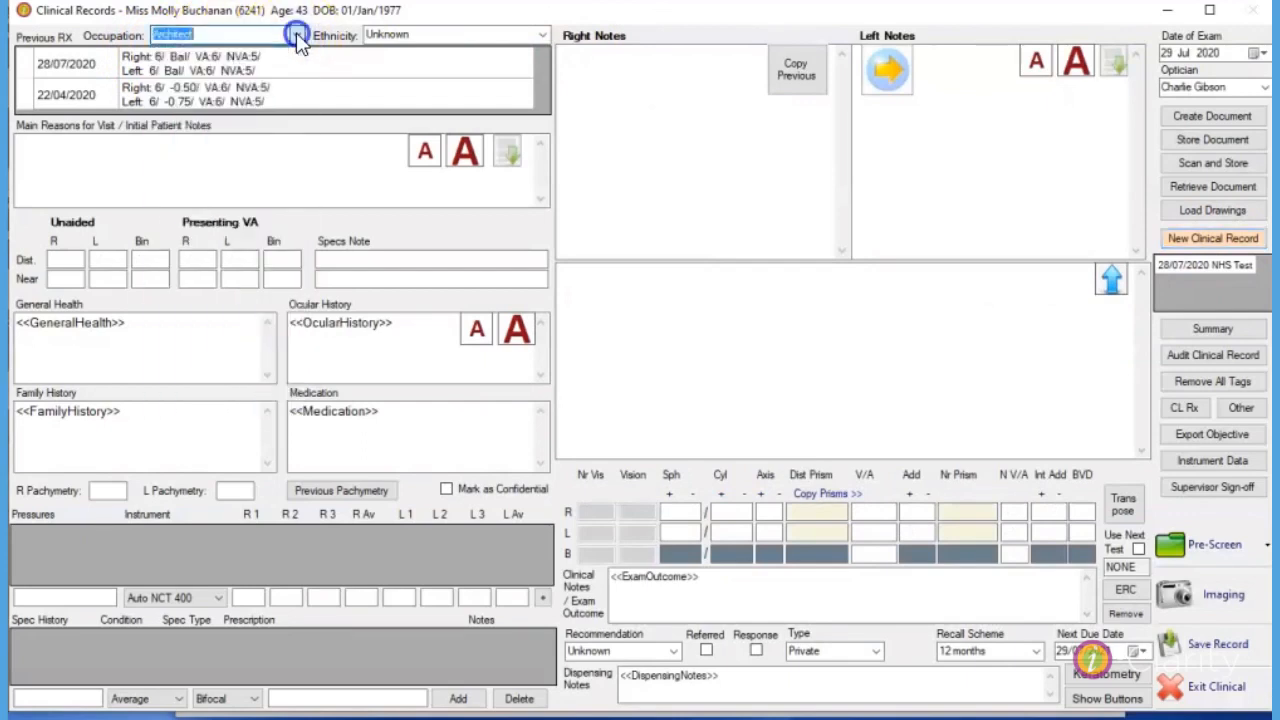
left_click(940, 419)
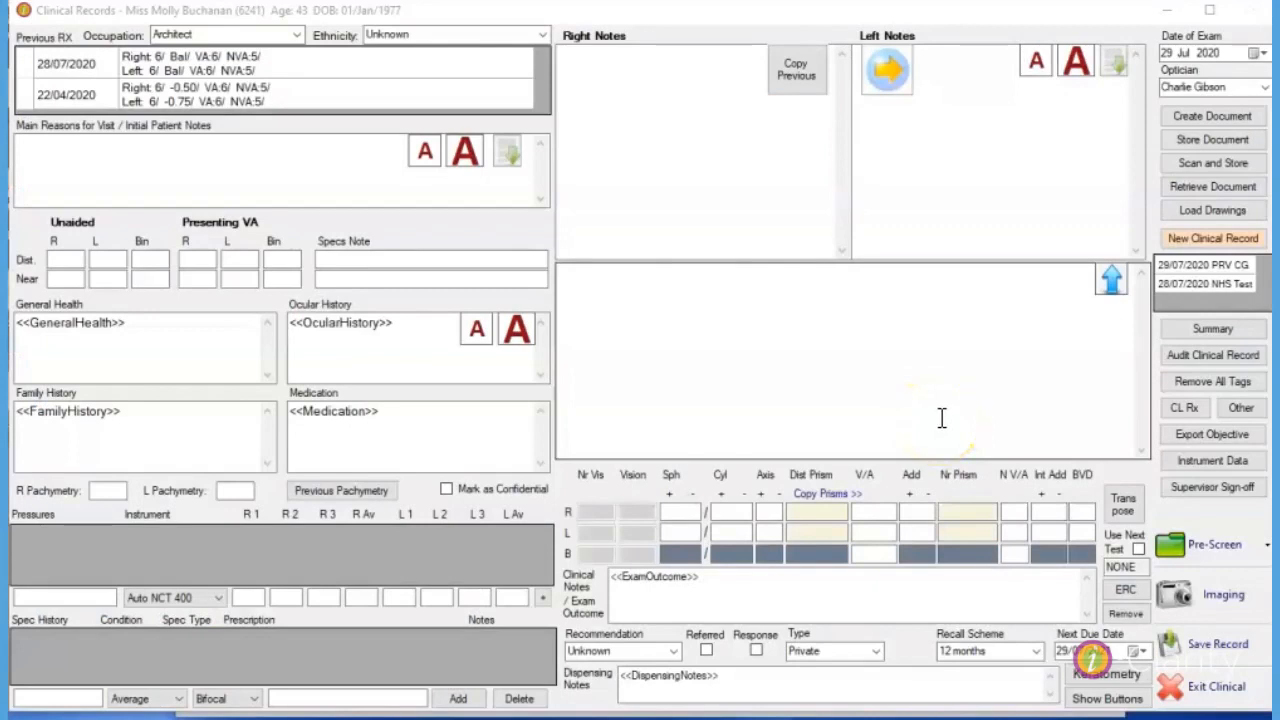
Expand the Objective and Subjective RX sections, enter a +2.00 sphere for both eyes, and collapse the sections again.
left_click(1111, 285)
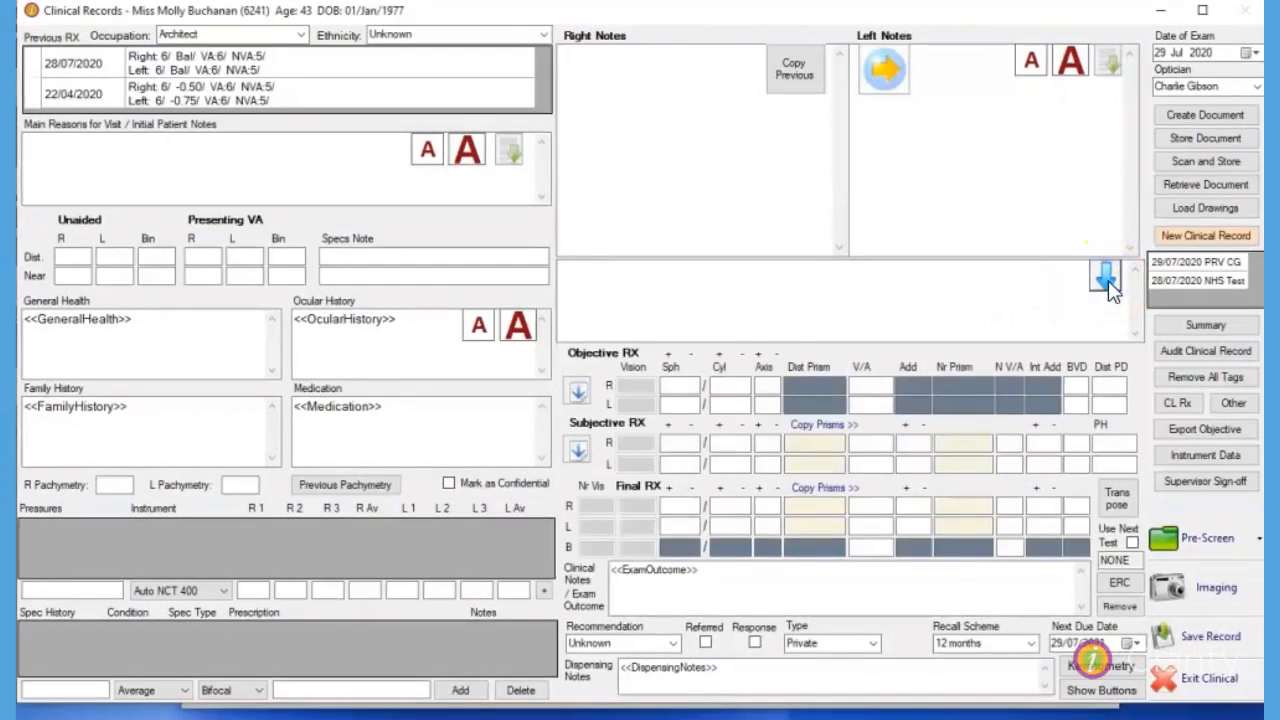
left_click(1108, 283)
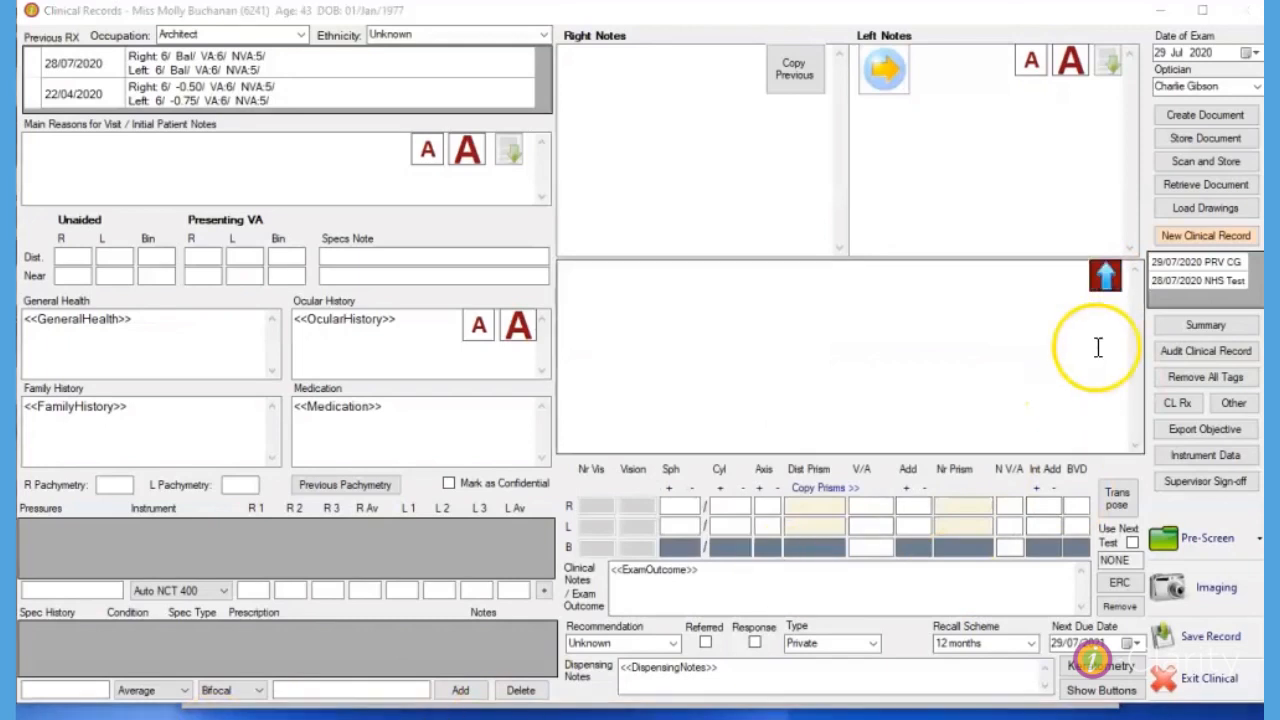
left_click(1107, 276)
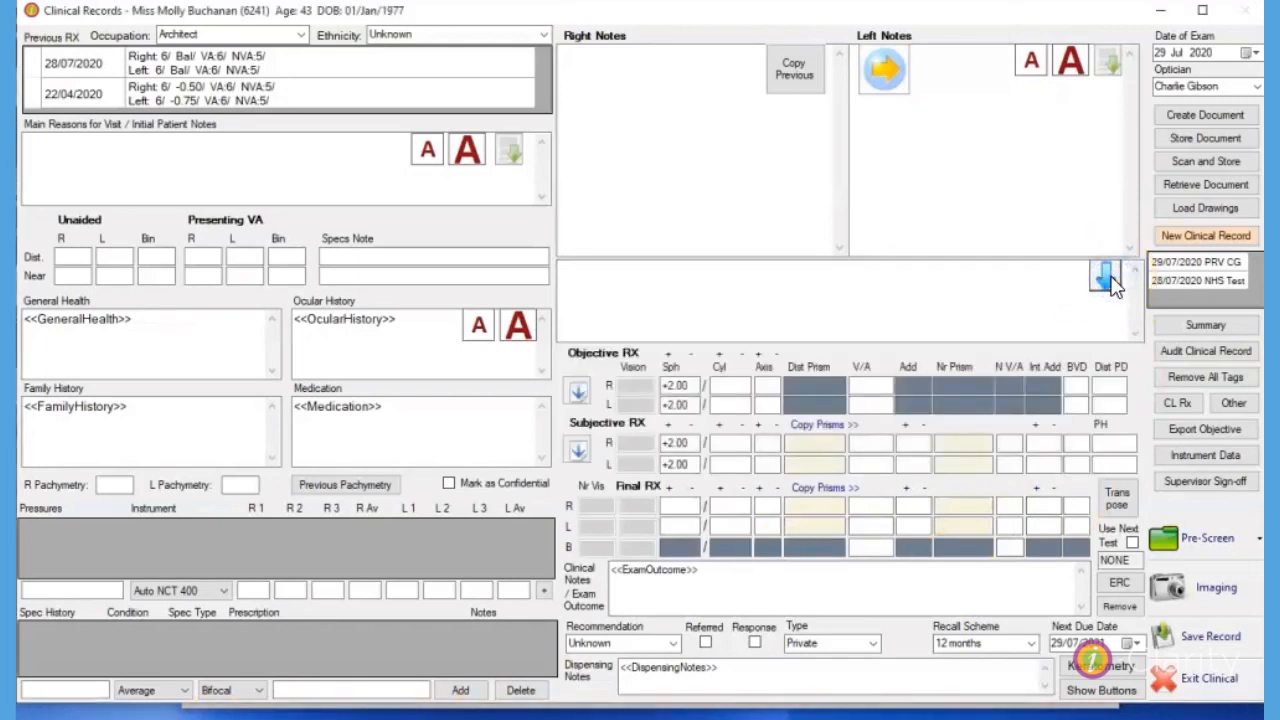
left_click(1108, 281)
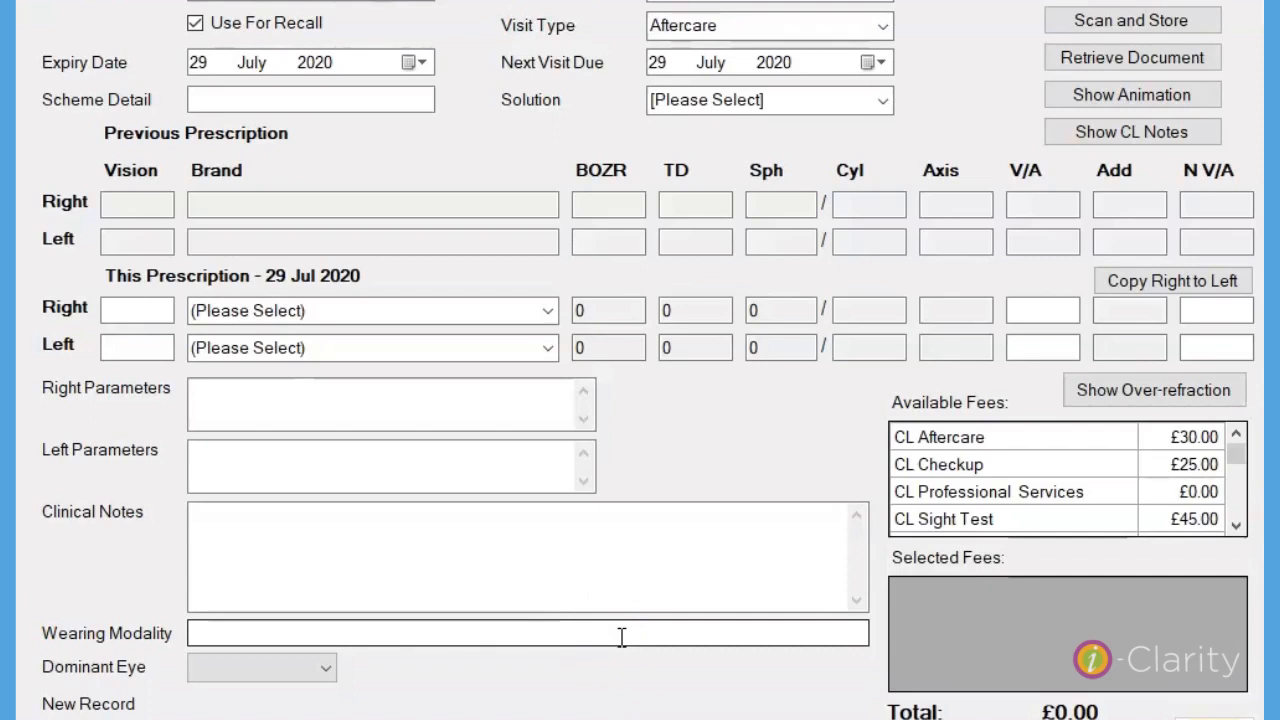
Choose AO Sept Plus 2 x 360Ml as the solution on the contact lens prescription.
left_click(884, 104)
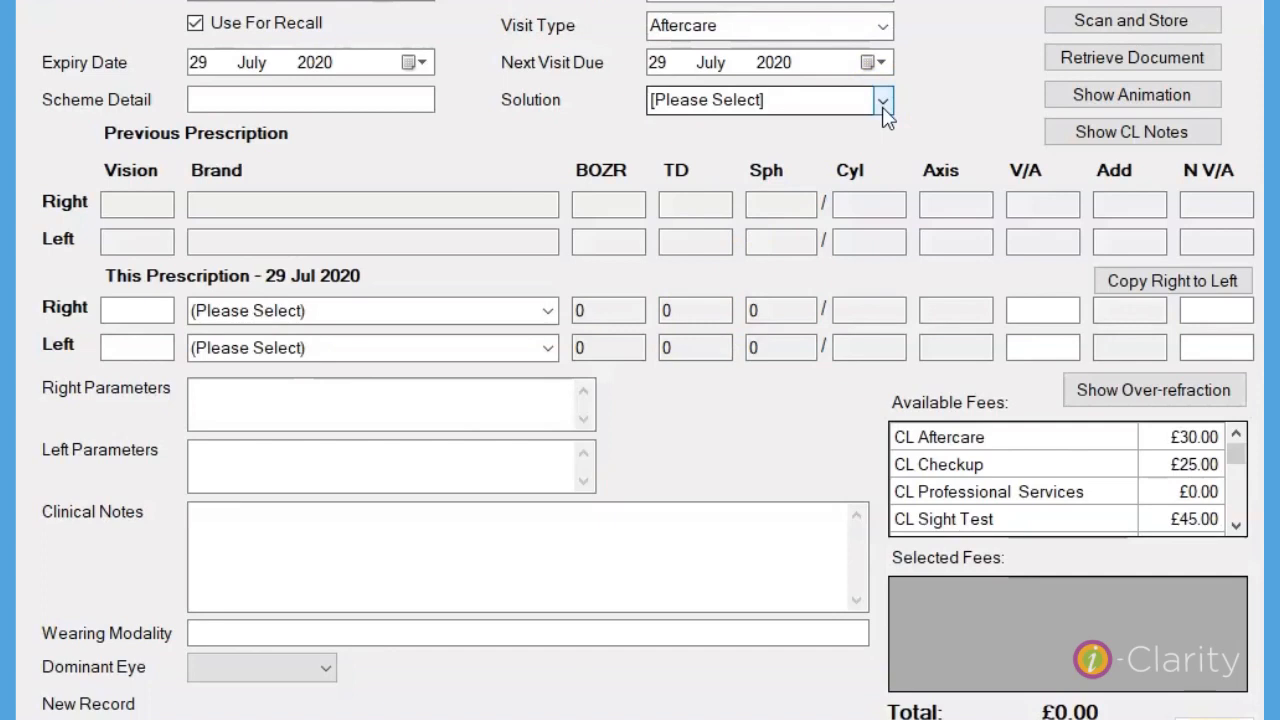
left_click(883, 101)
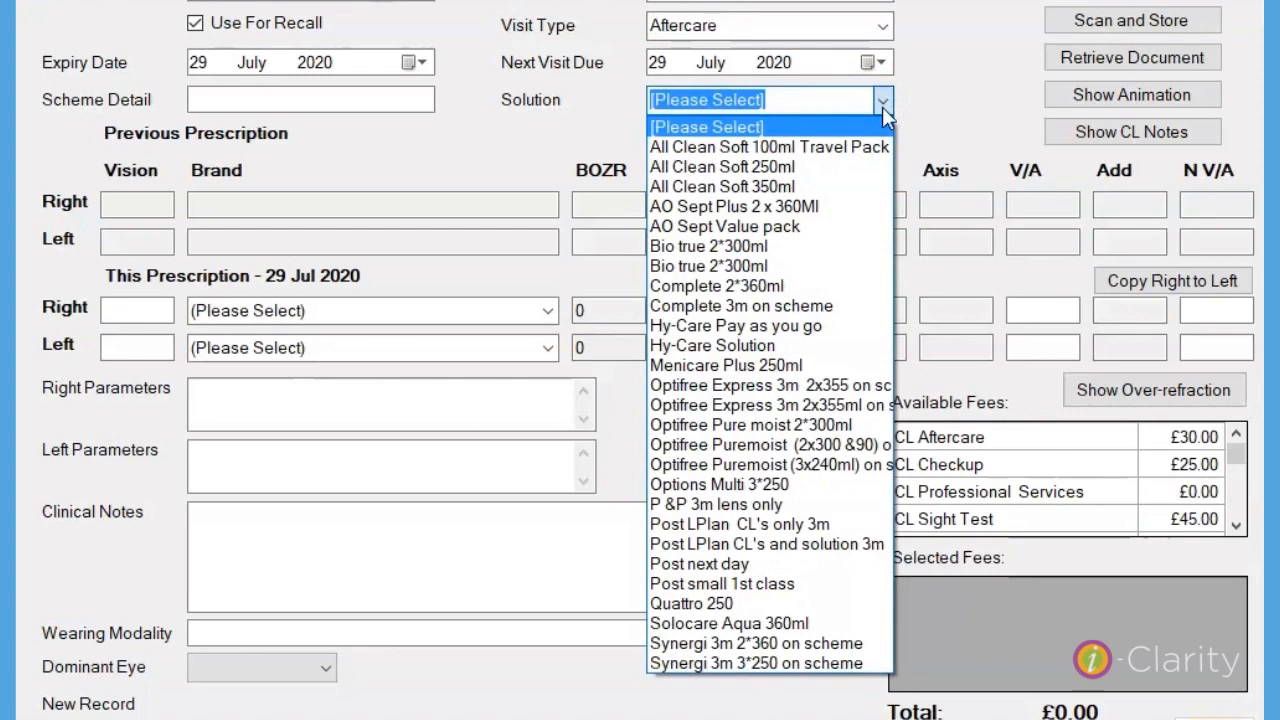
left_click(783, 206)
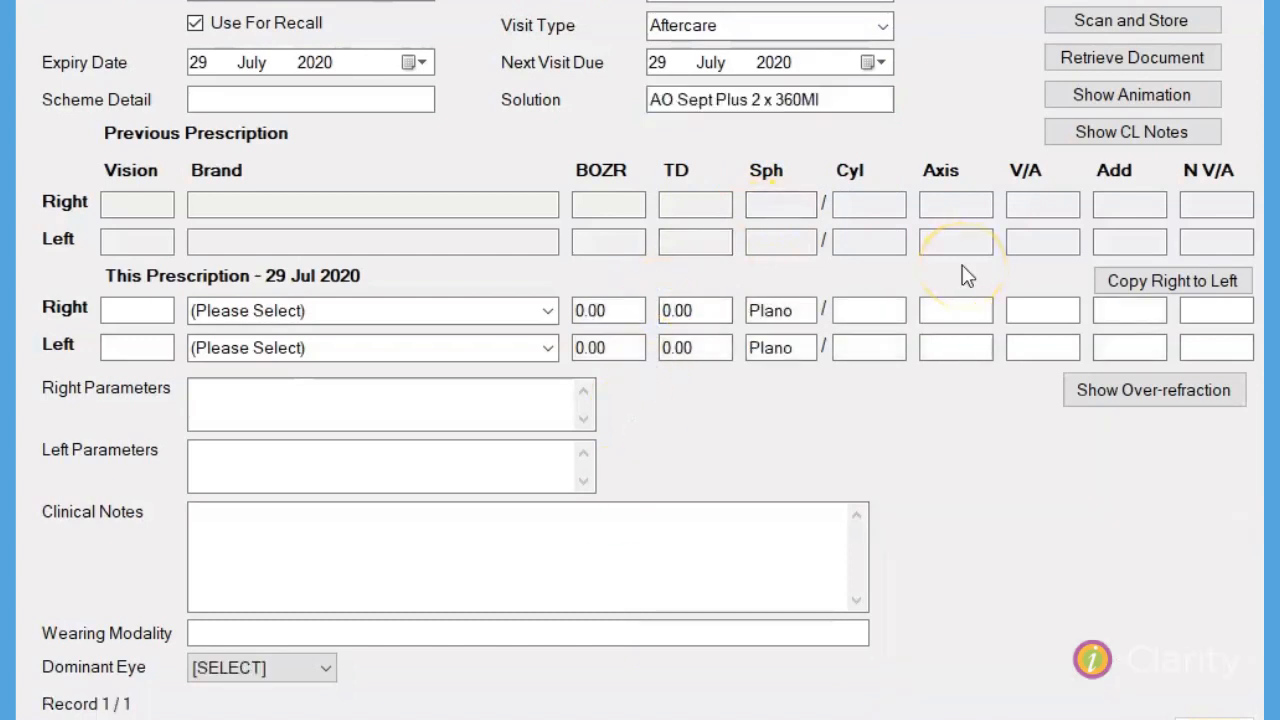
Append "plus menicare" to the prescription's solution text and save the record.
left_click(867, 99)
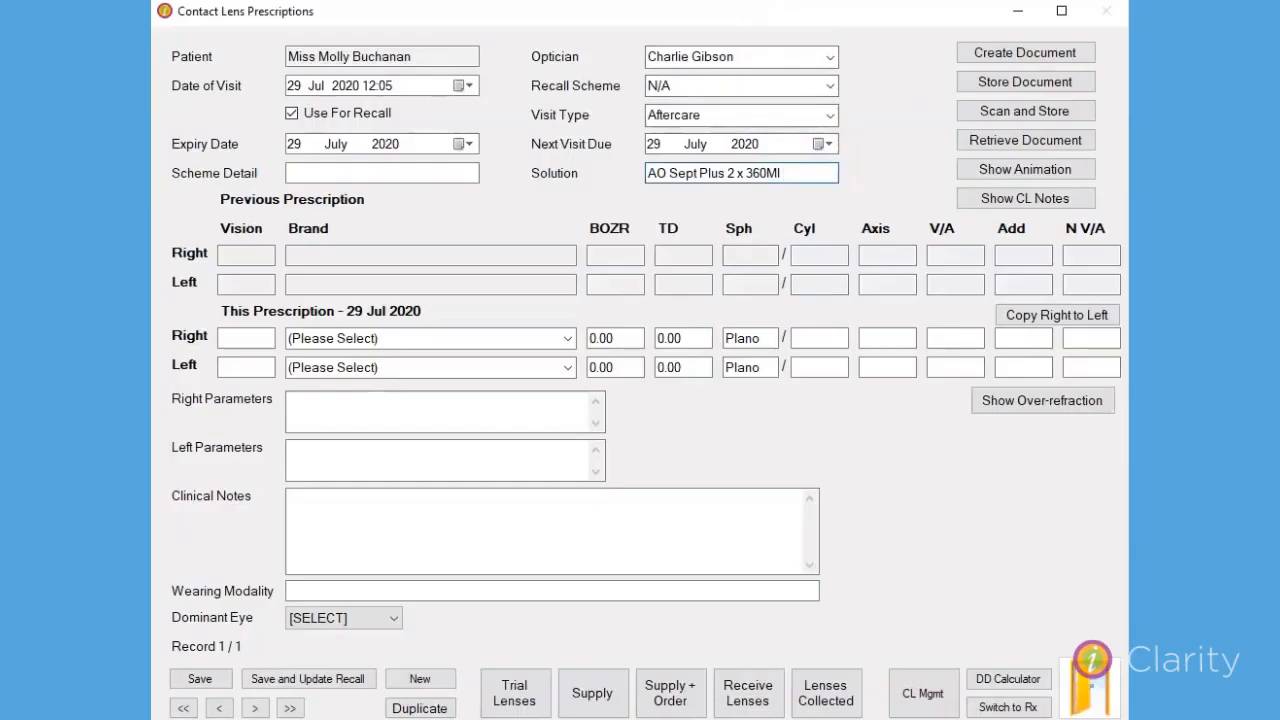
type("plus menicare")
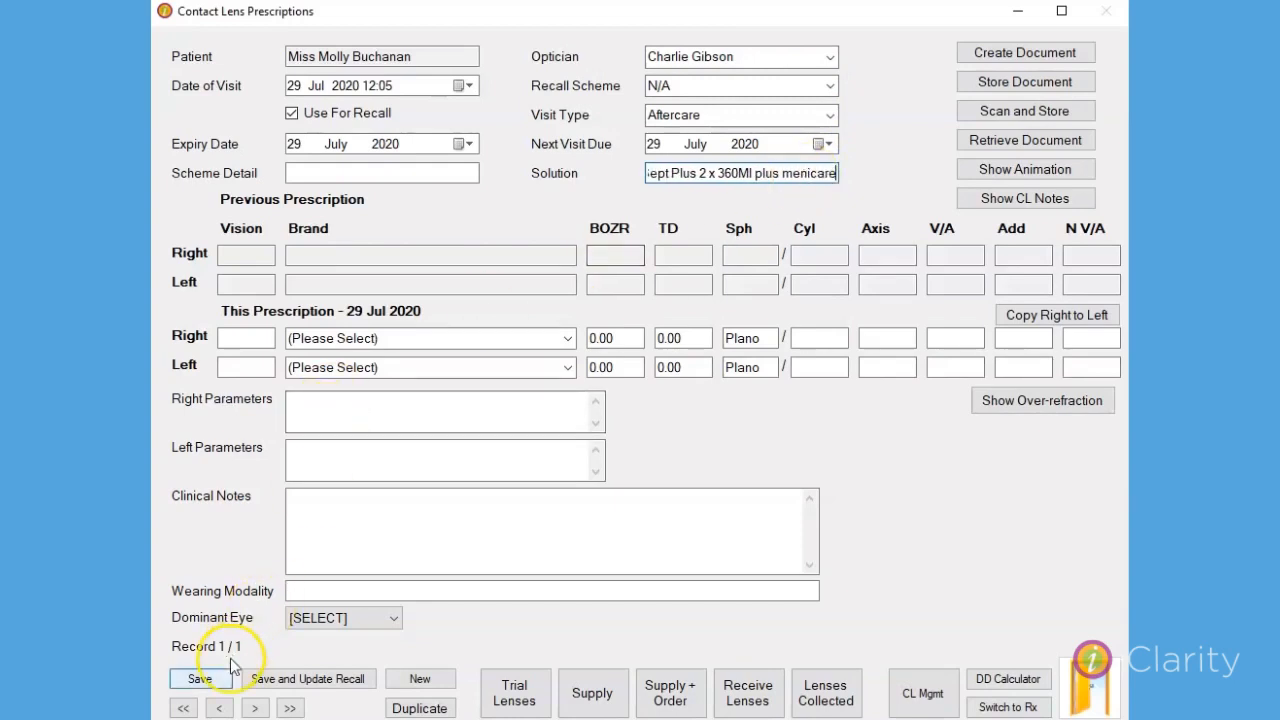
left_click(200, 679)
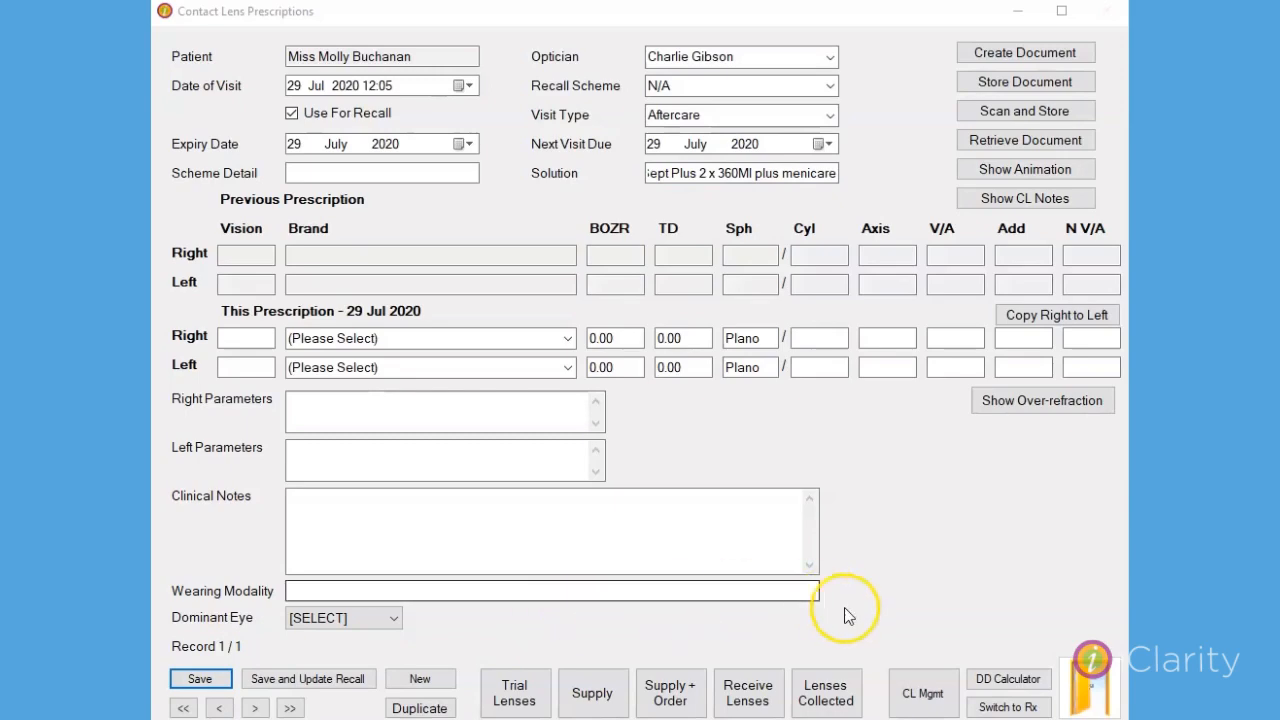
Leave the contact lens prescription and find the CL Solution entry among the analysis types in Maintenance.
left_click(1082, 684)
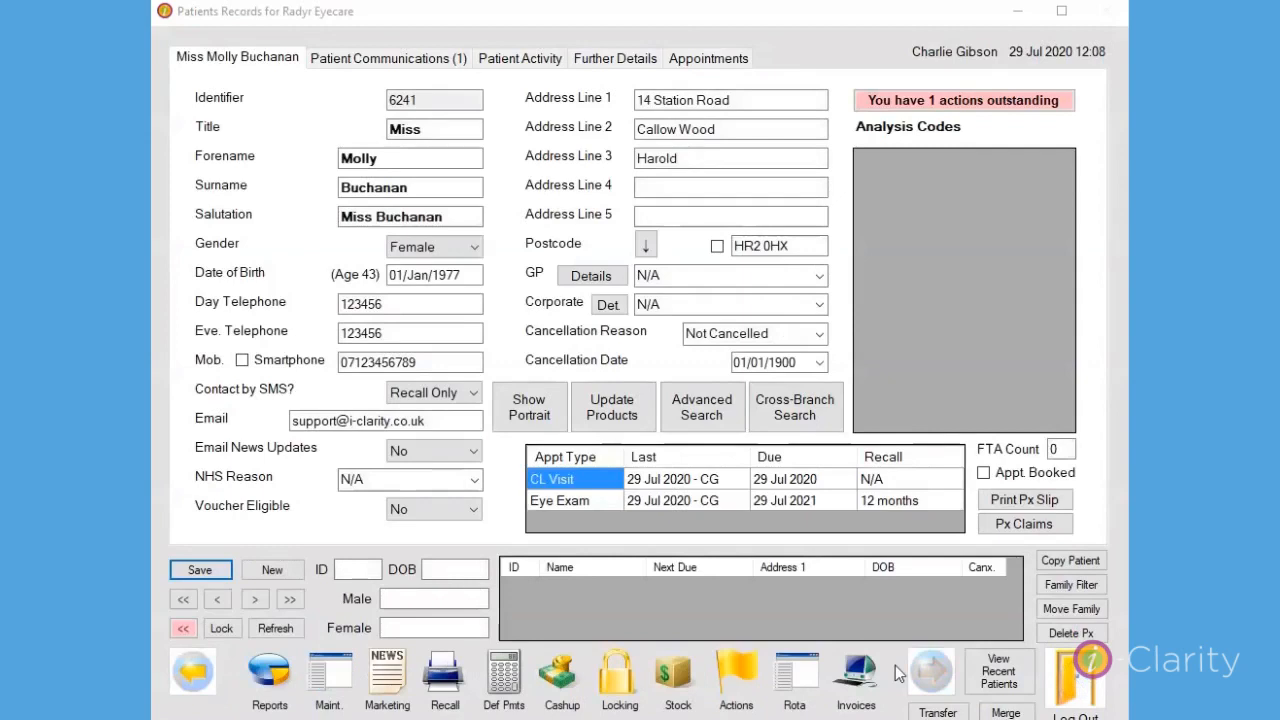
left_click(322, 672)
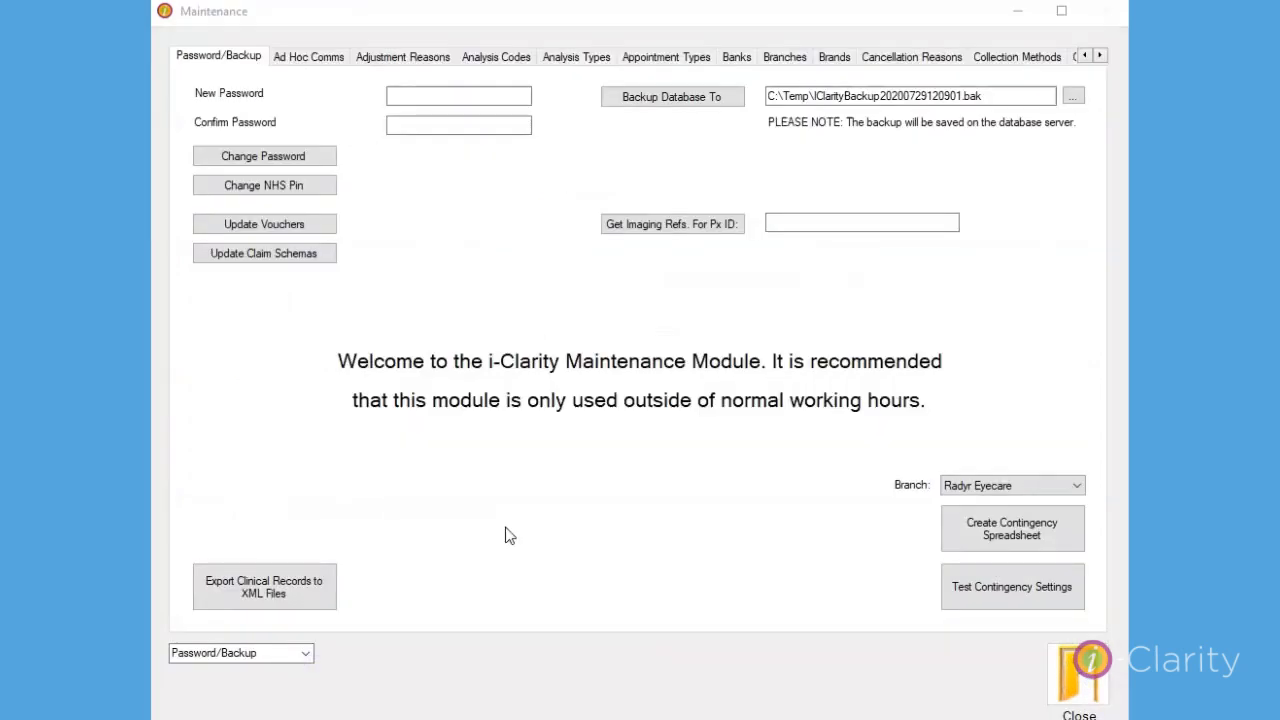
left_click(583, 59)
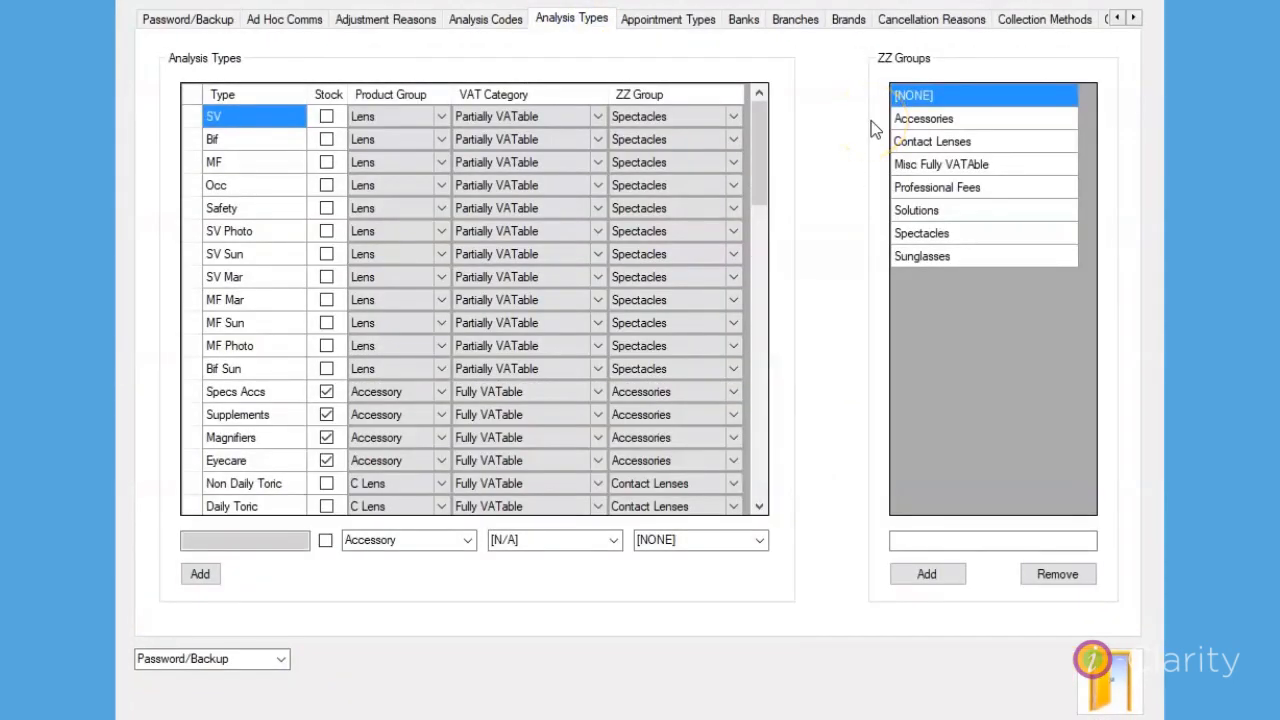
left_click_drag(759, 123, 748, 350)
left_click(189, 416)
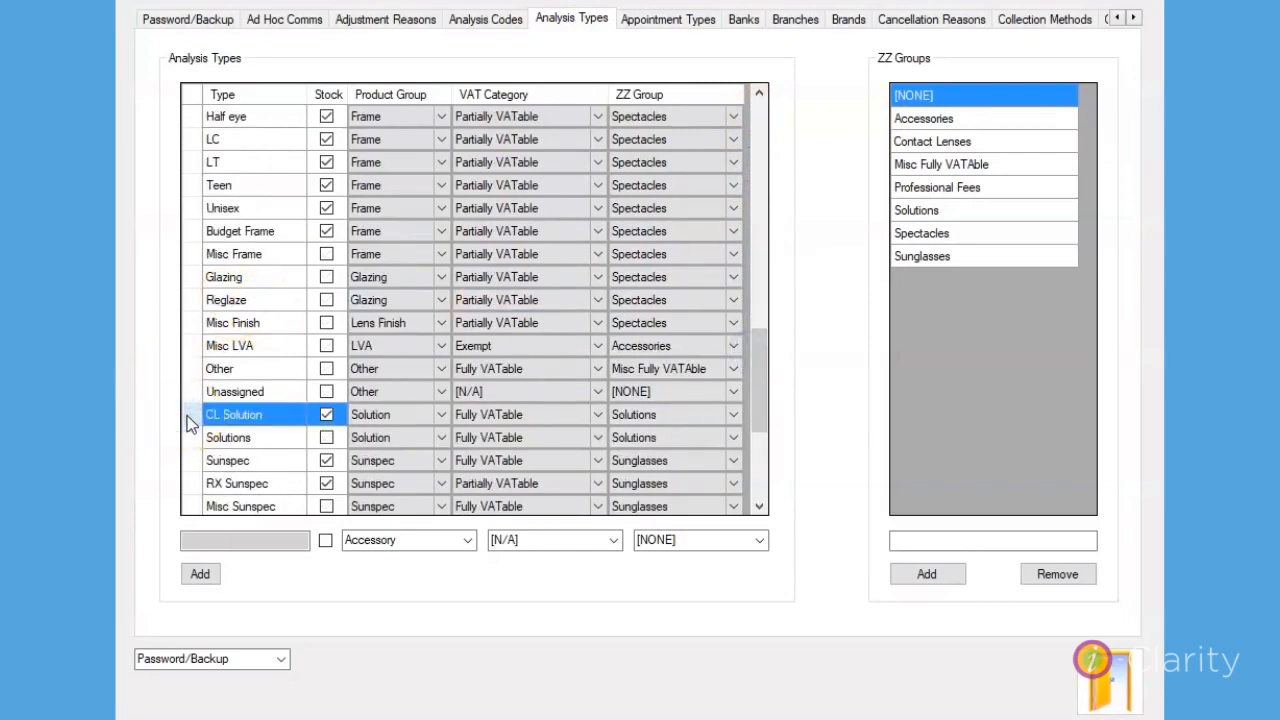
left_click(391, 421)
Fill in a new analysis type named CL Solution with Solution as its product group.
left_click(245, 541)
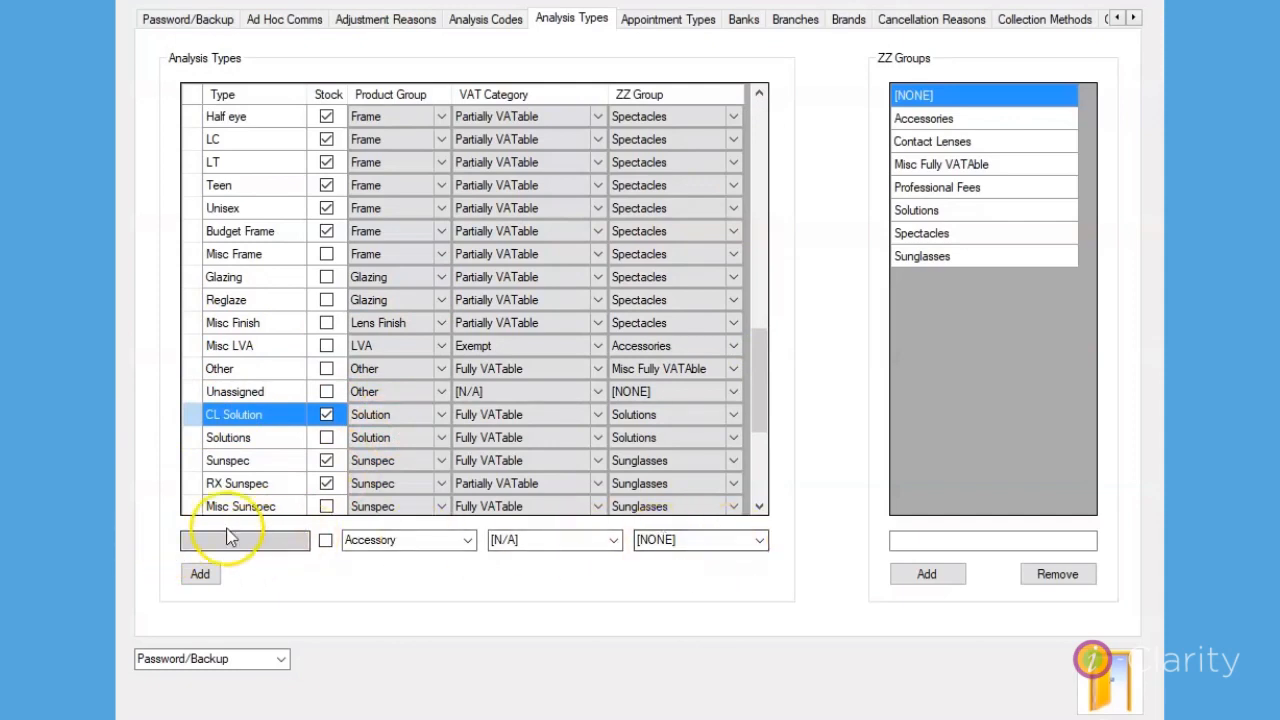
type("CL Solution")
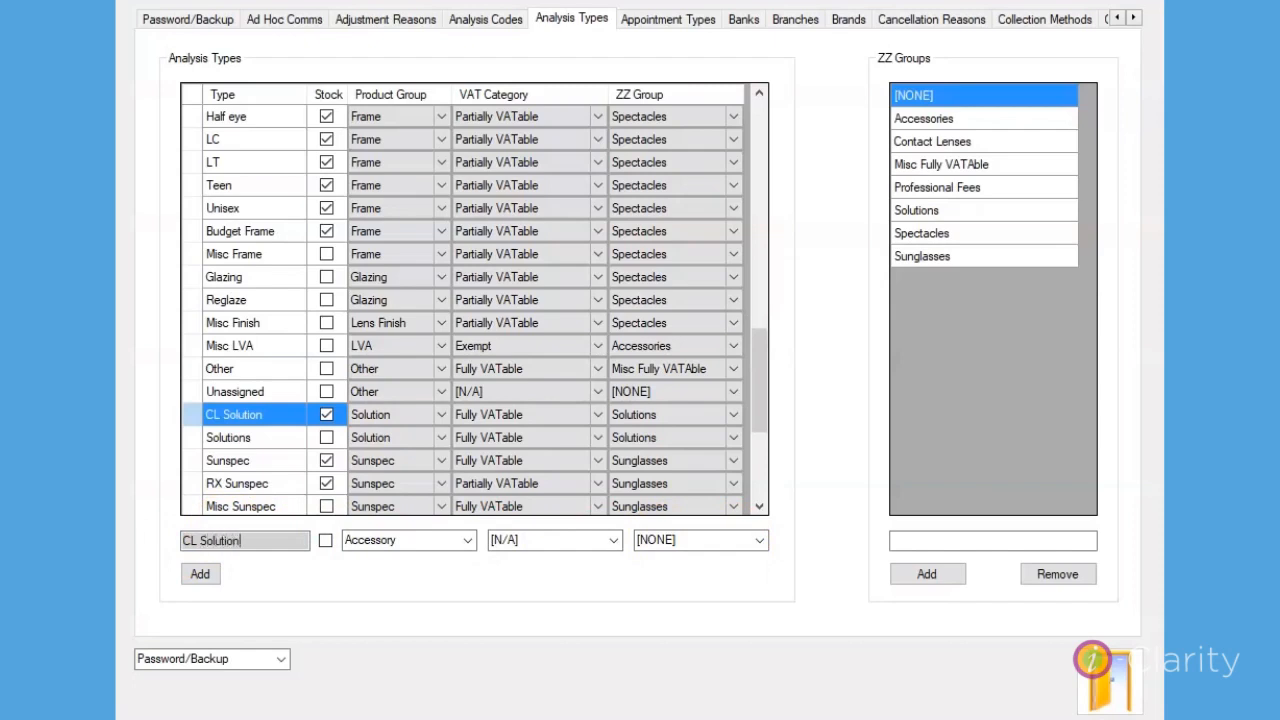
left_click(467, 540)
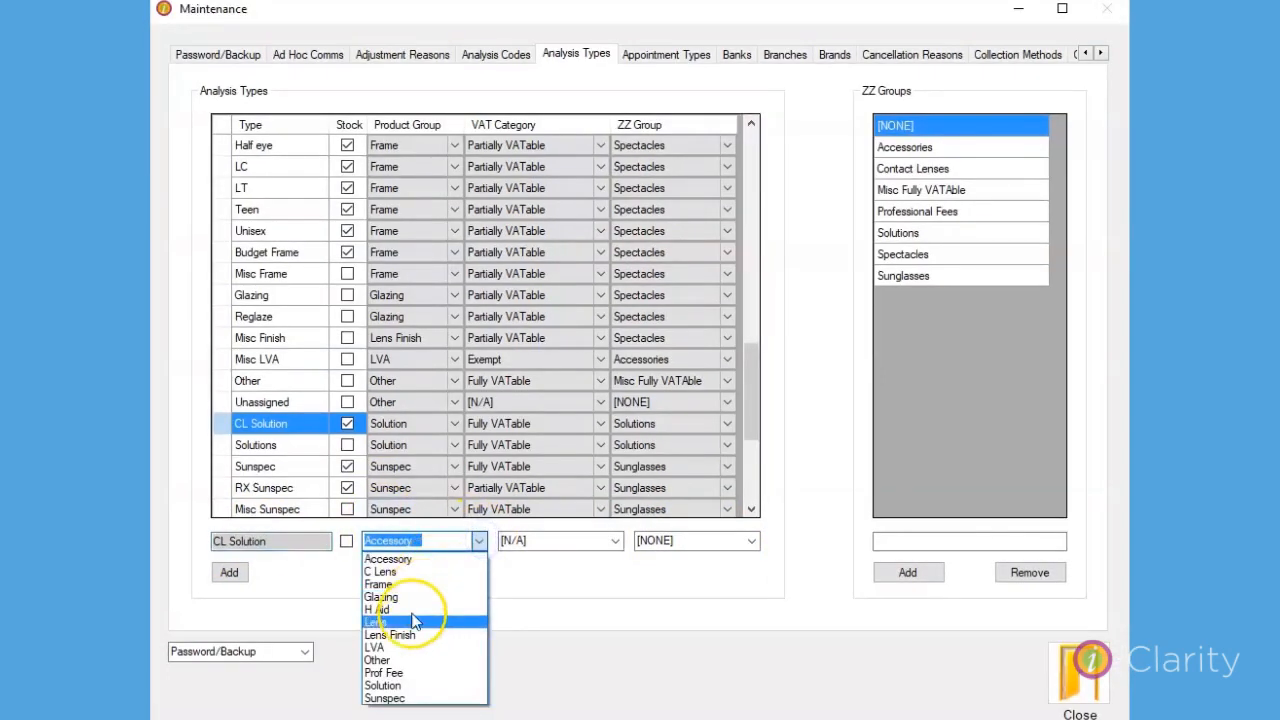
left_click(395, 684)
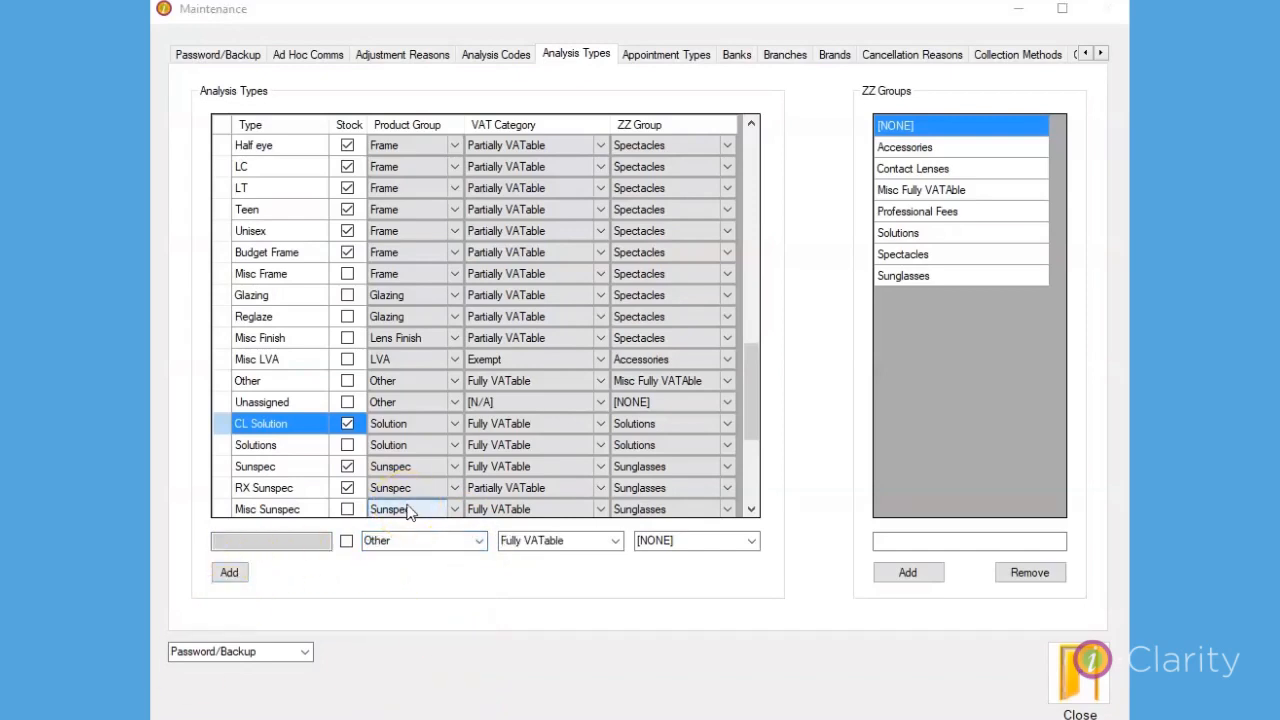
Open the Misc 7 maintenance settings and check which analysis type is assigned to solutions.
left_click(304, 651)
left_click(186, 444)
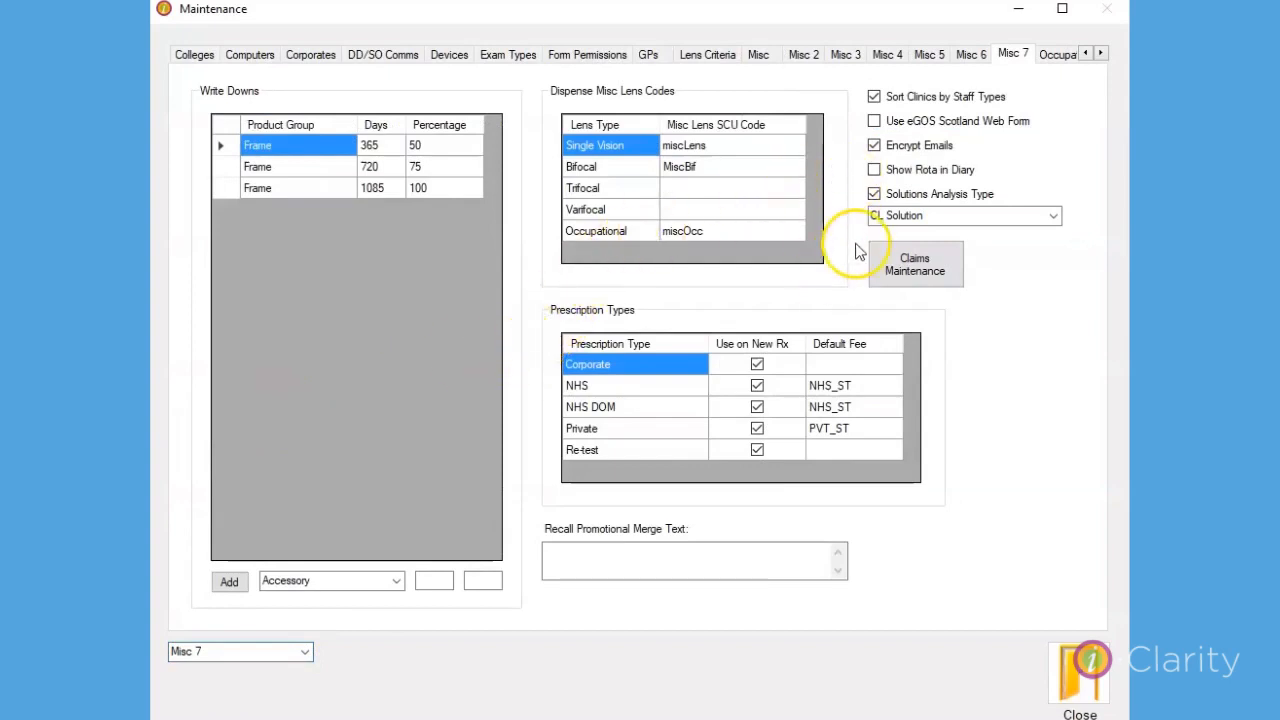
left_click(1054, 220)
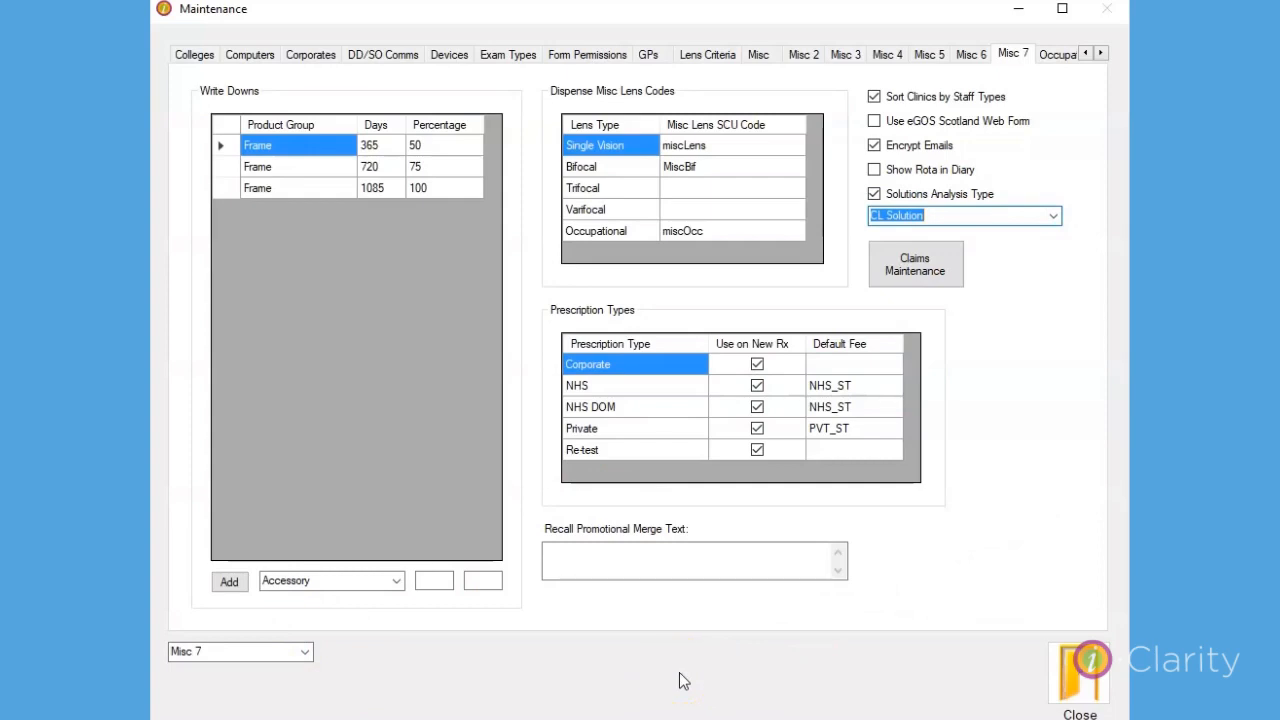
Open the Product Grid in Maintenance and filter it to the Solution product group.
left_click(305, 651)
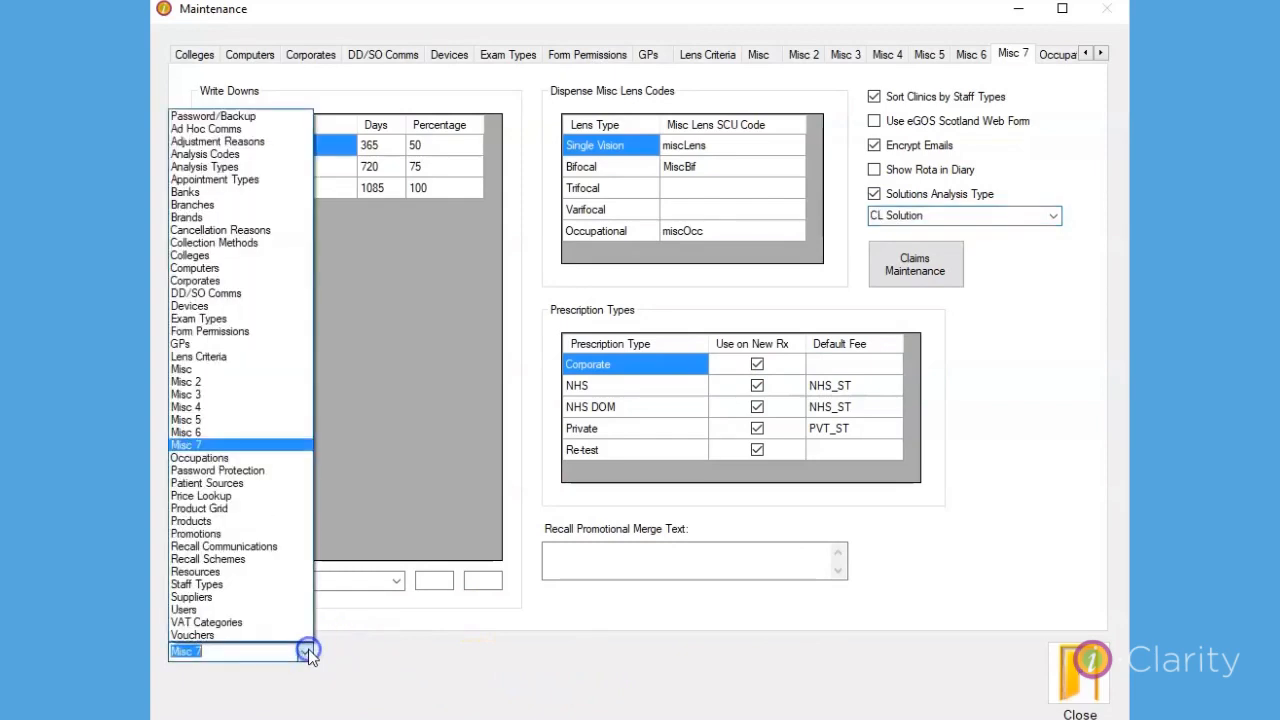
left_click(216, 521)
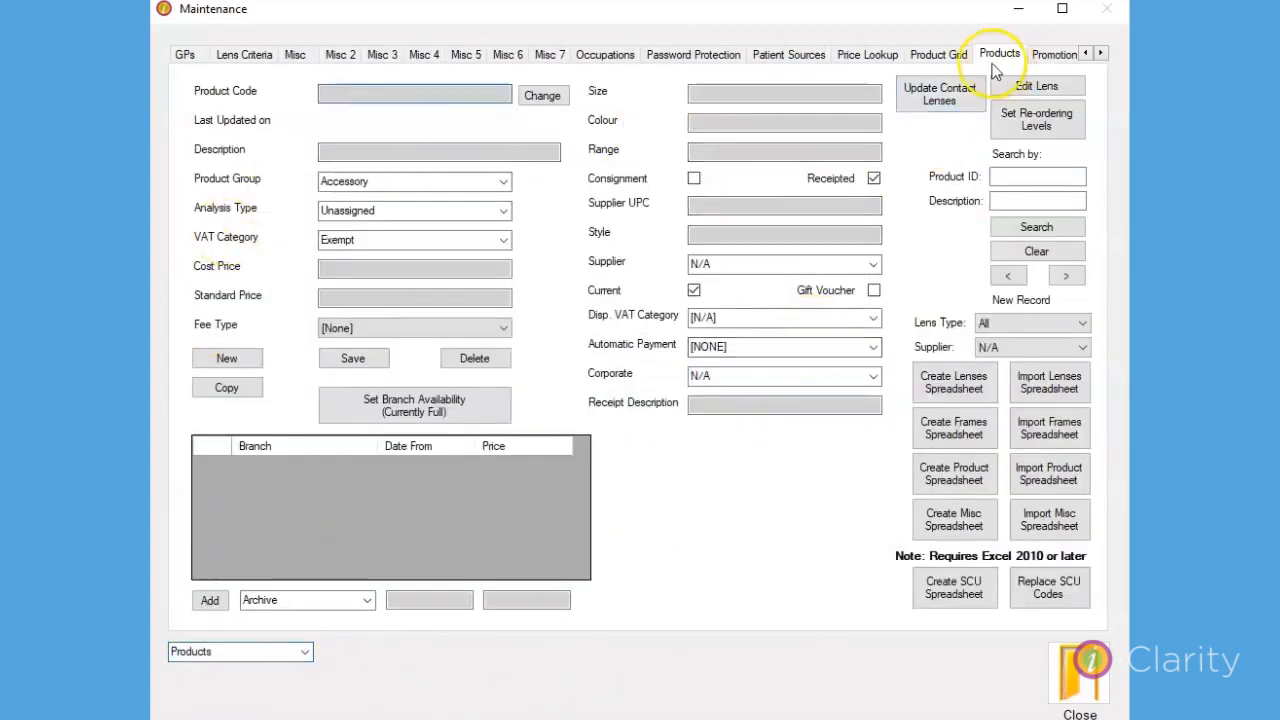
left_click(948, 60)
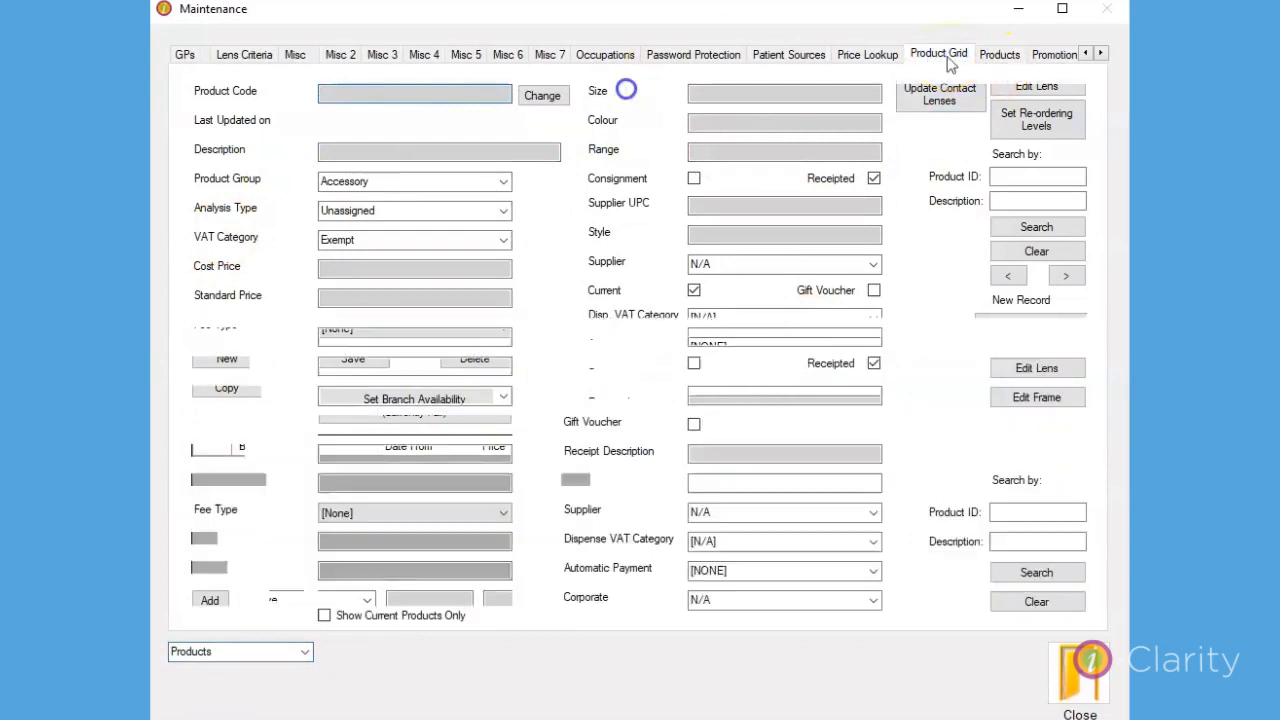
left_click(503, 595)
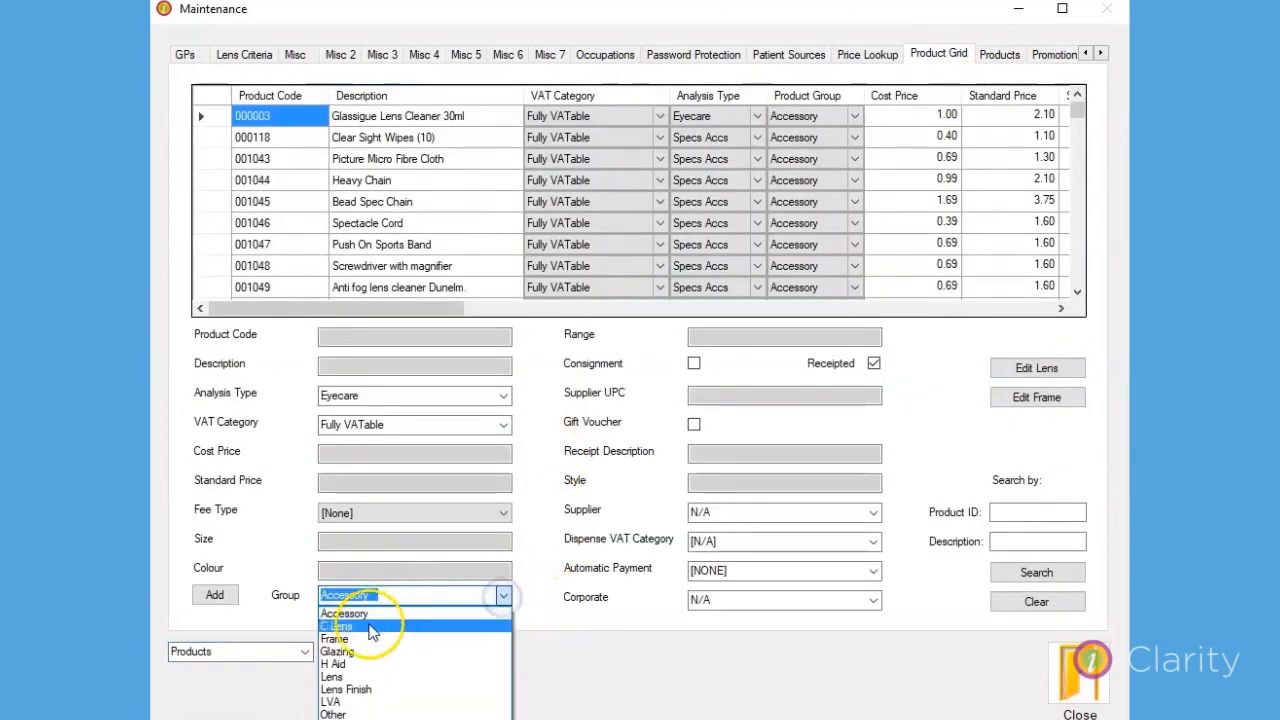
left_click(357, 719)
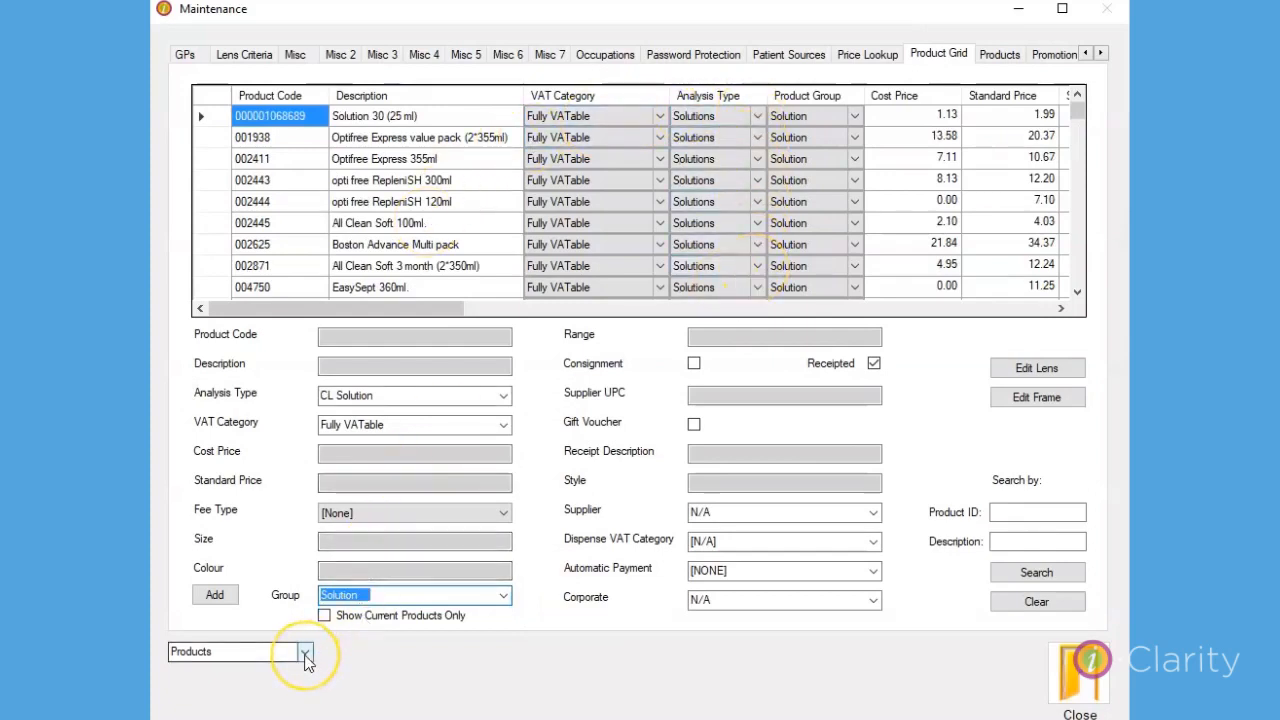
Return to the Products maintenance page and look at its product spreadsheet options.
left_click(305, 652)
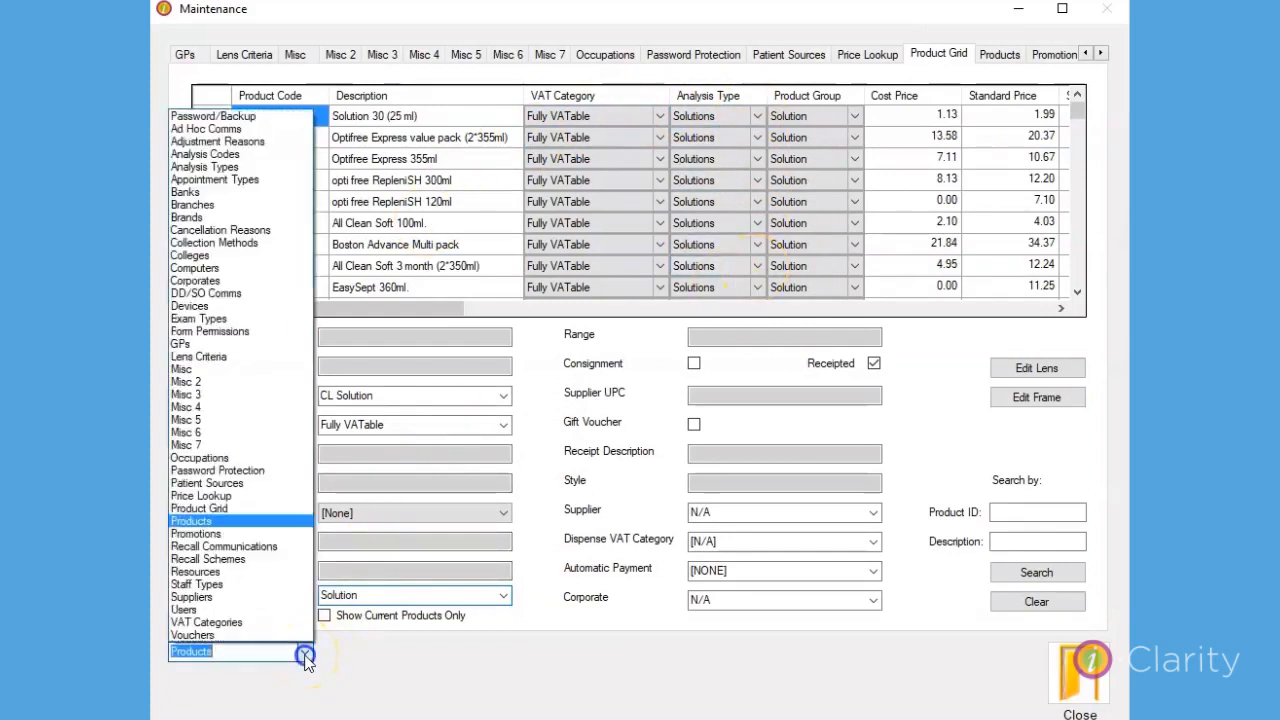
left_click(230, 524)
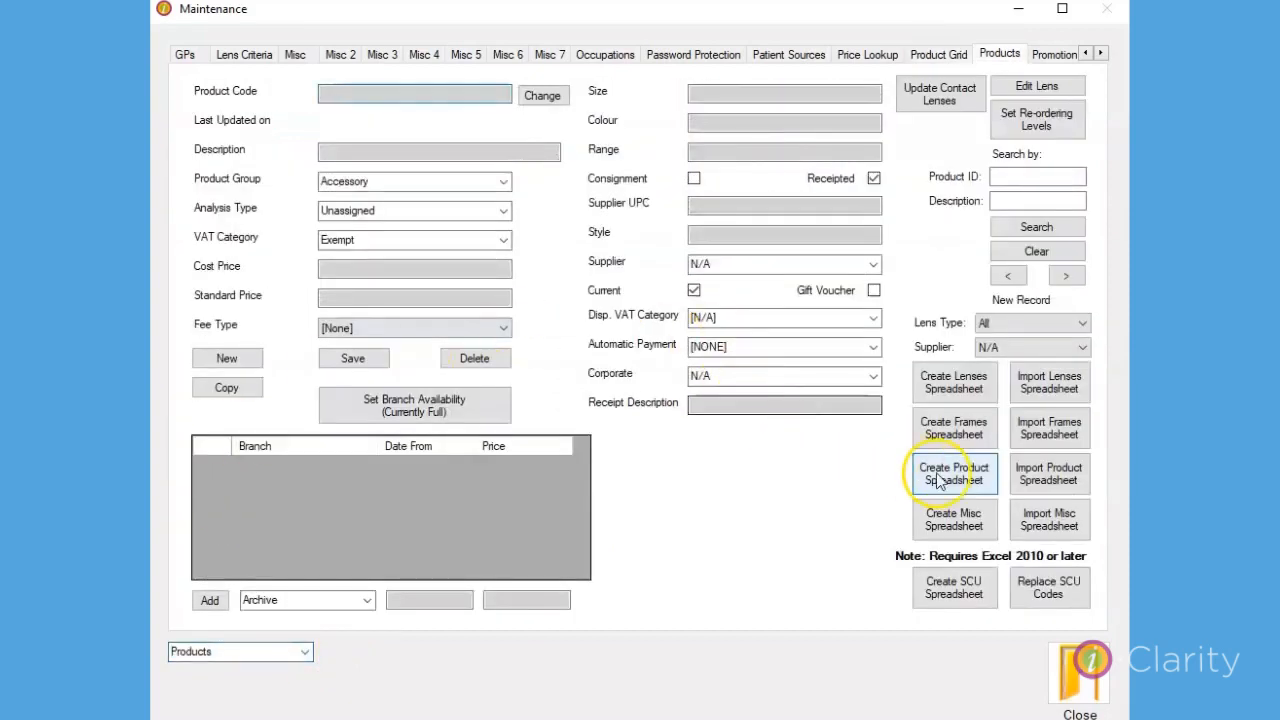
left_click(487, 640)
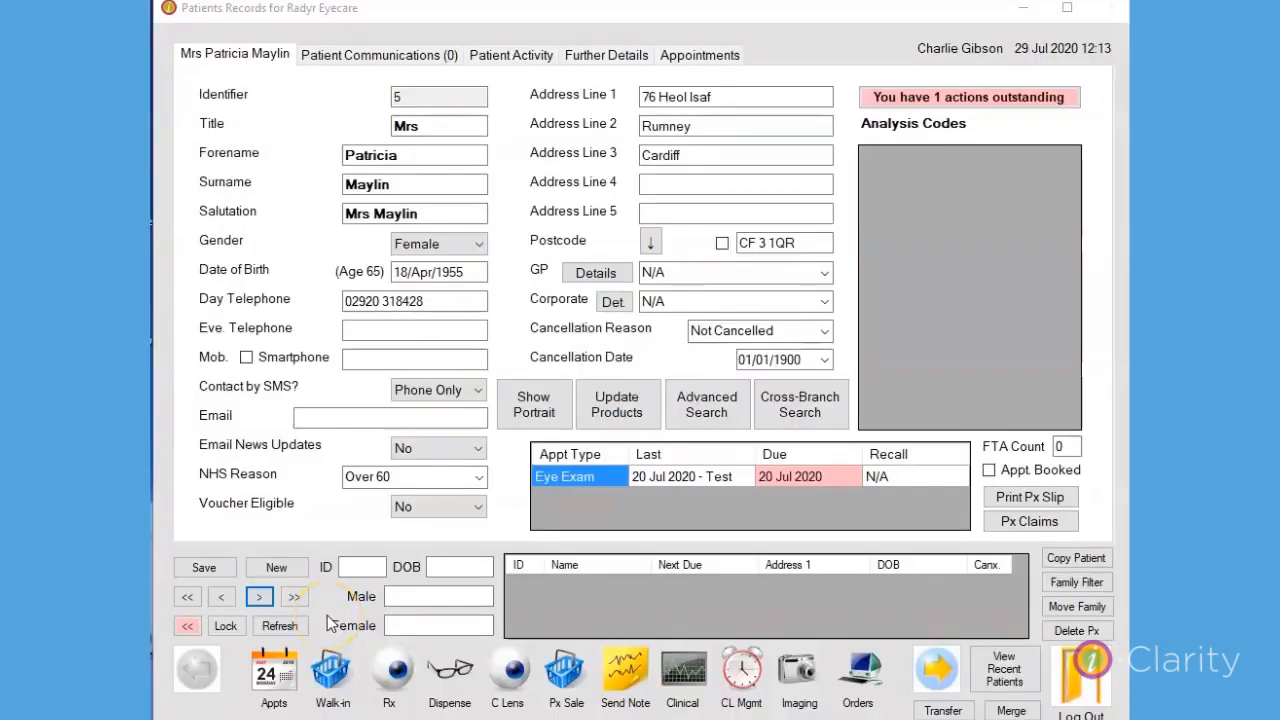
Open the patient's prescription record and authorise the supervisor sign-off with the account password.
left_click(393, 666)
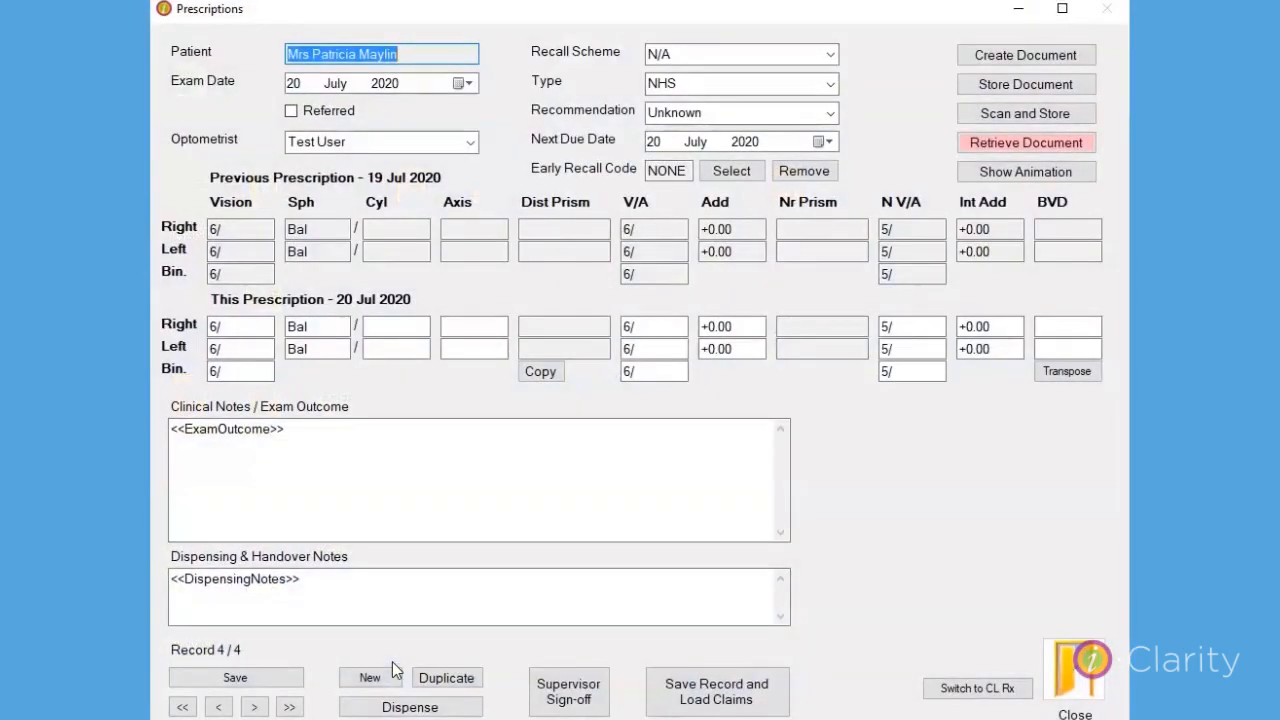
left_click(574, 694)
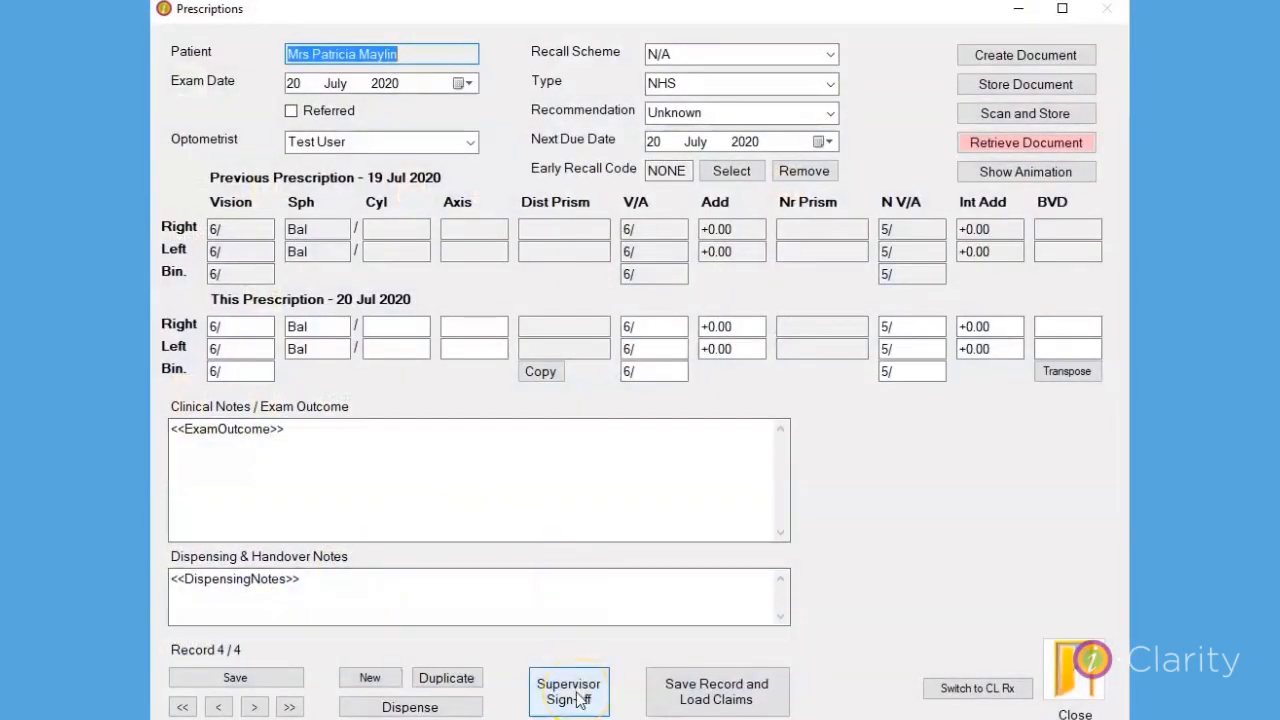
left_click(615, 390)
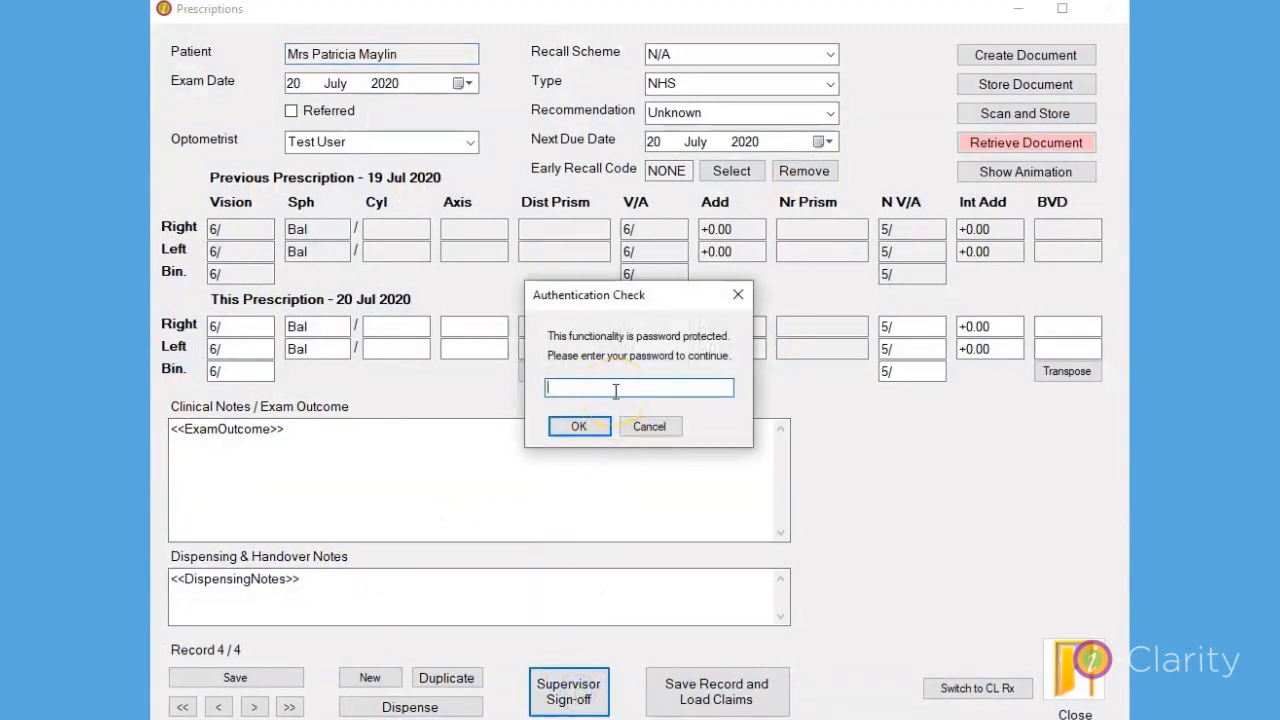
type("***")
left_click(573, 427)
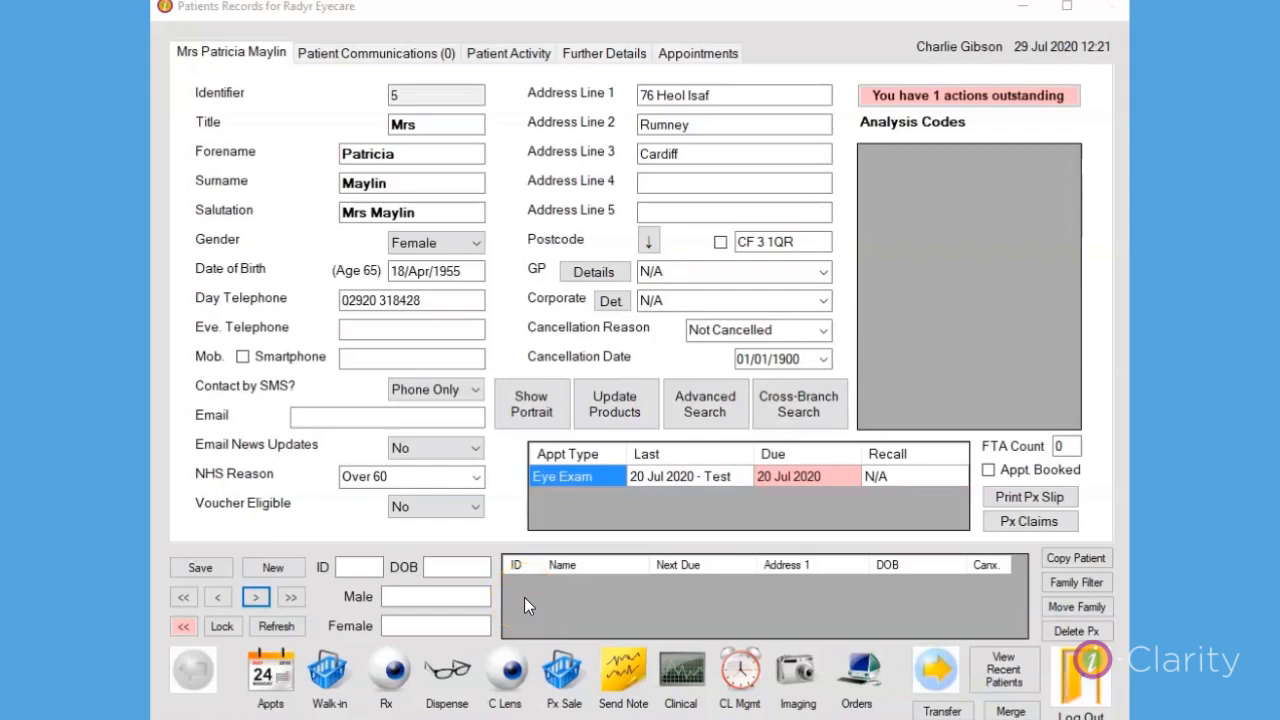
Set the patient's communication preferences to Stop All Marketing.
left_click(363, 56)
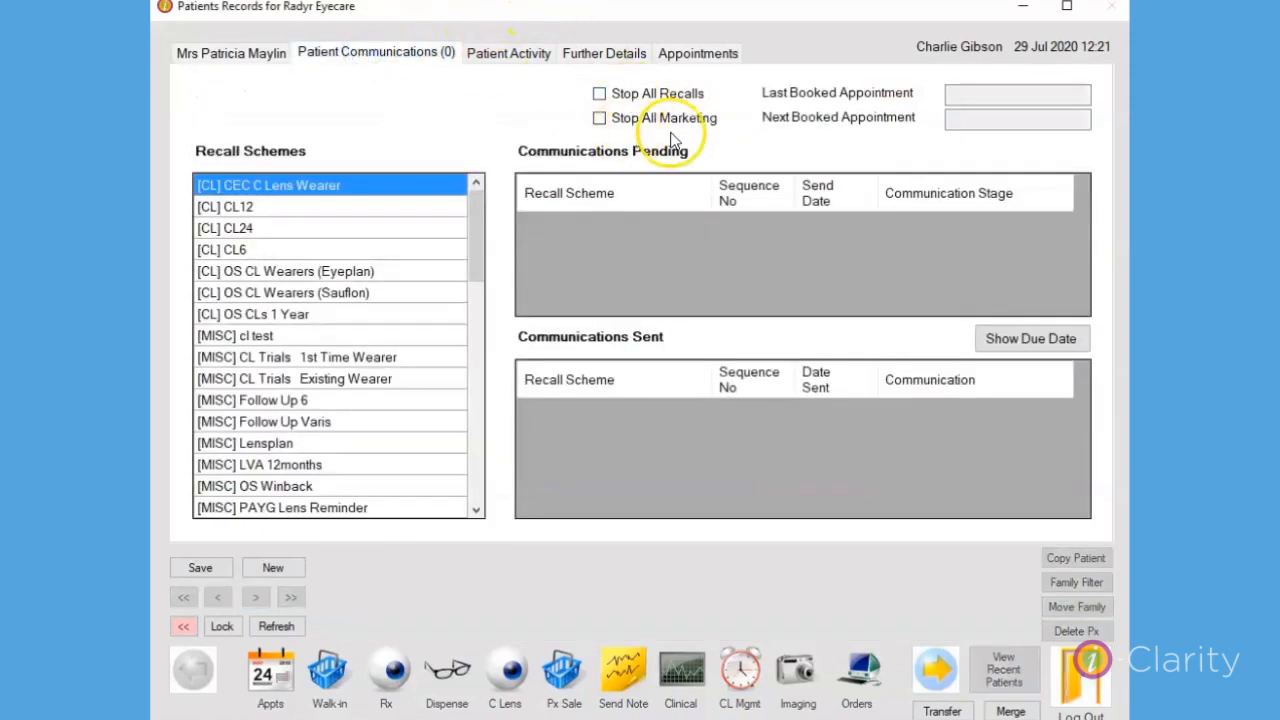
left_click(599, 118)
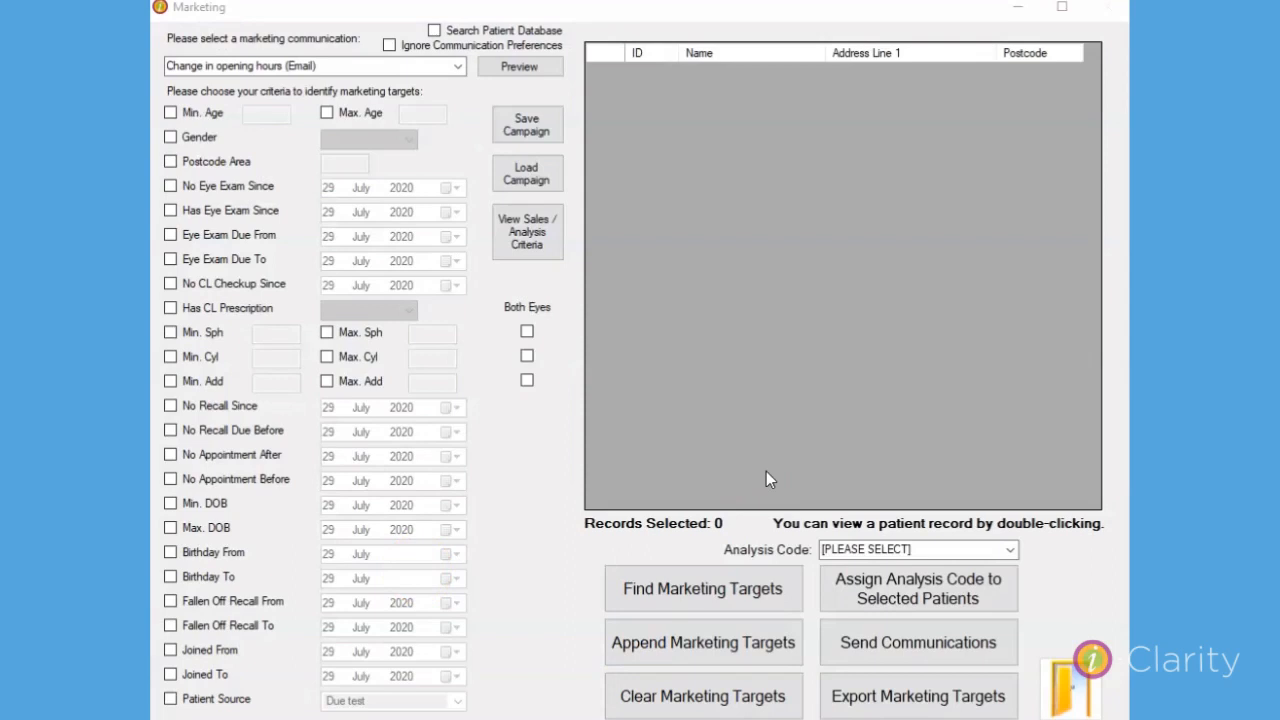
On the Marketing screen, switch Search Patient Database on and back off, and enable Ignore Communication Preferences.
left_click(435, 31)
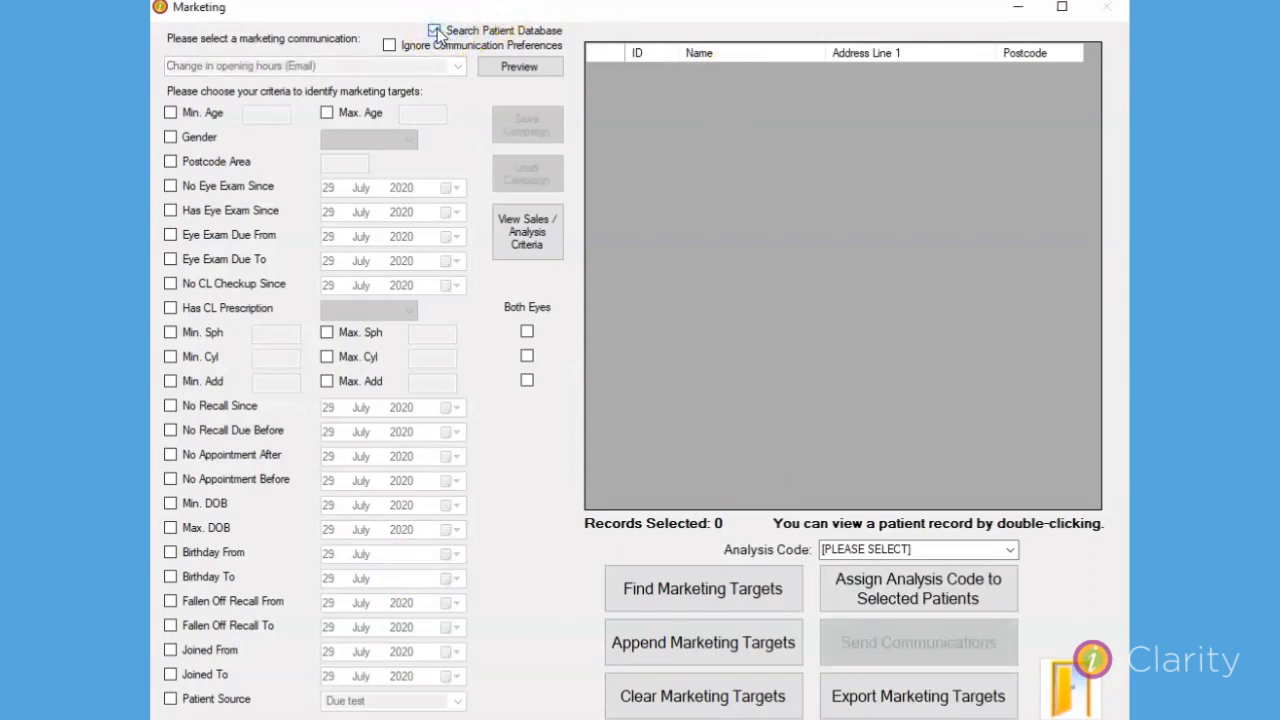
left_click(435, 31)
left_click(389, 45)
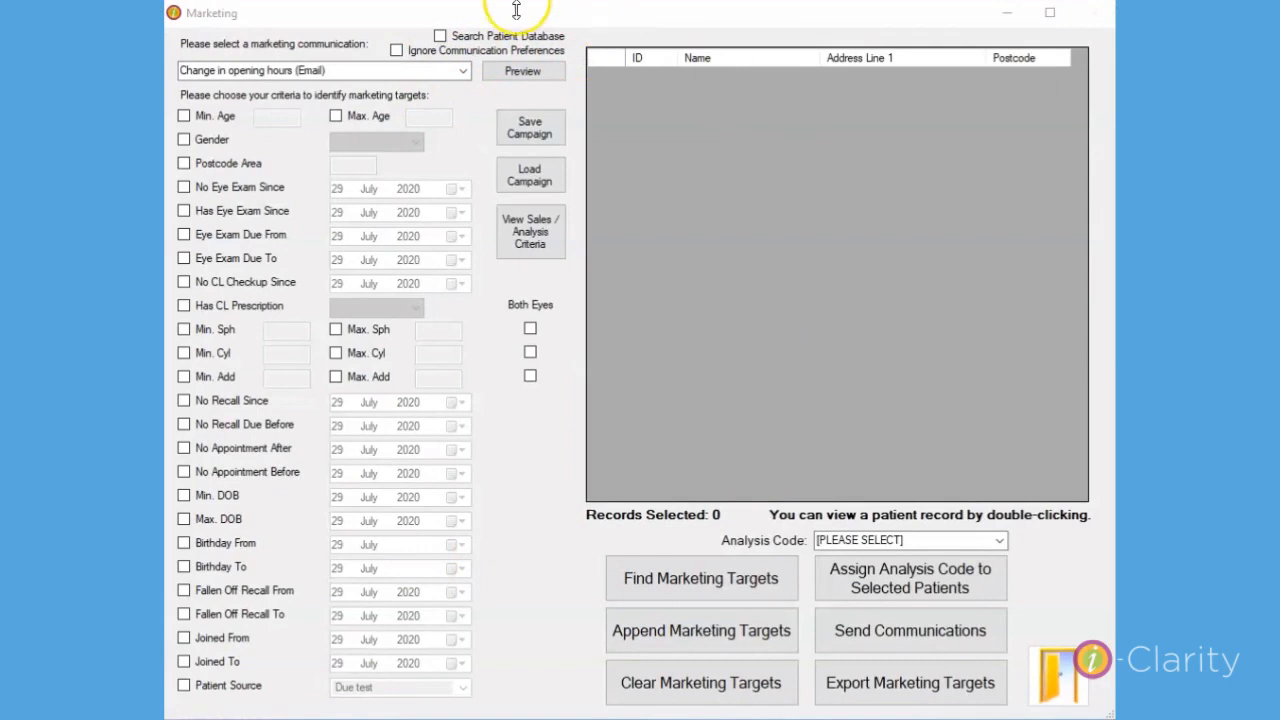
left_click(441, 37)
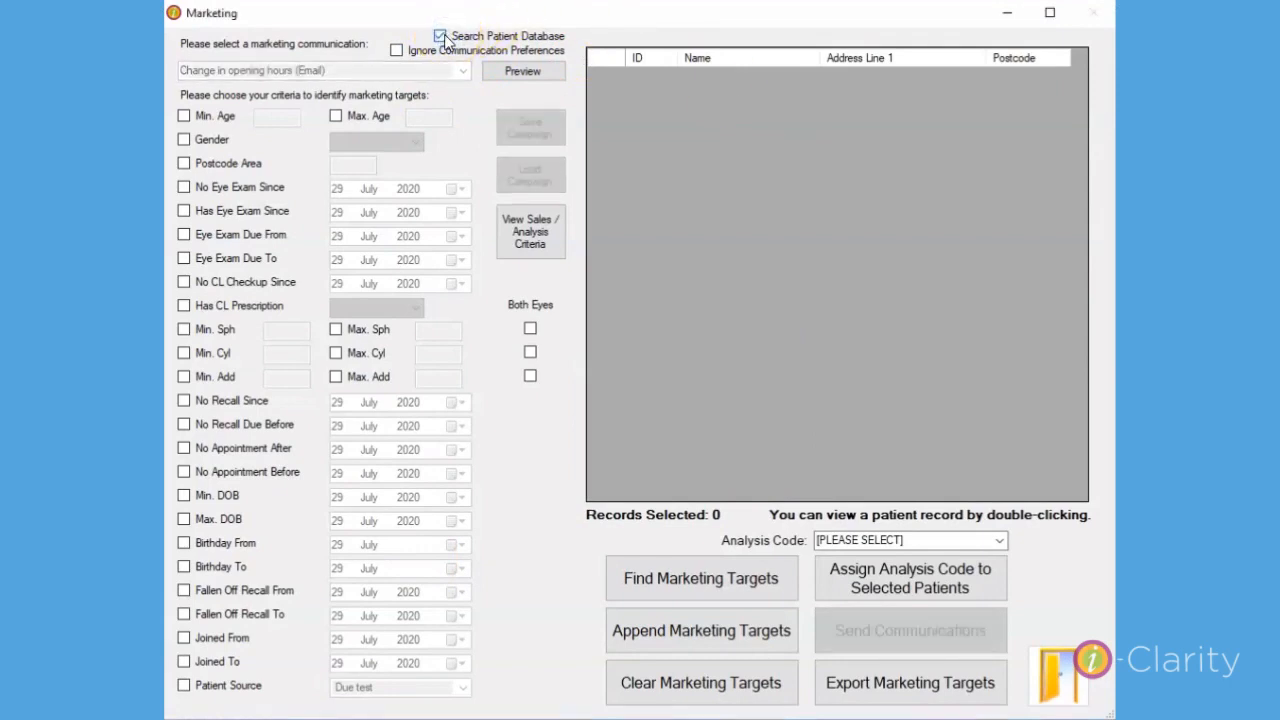
left_click(441, 37)
left_click(397, 53)
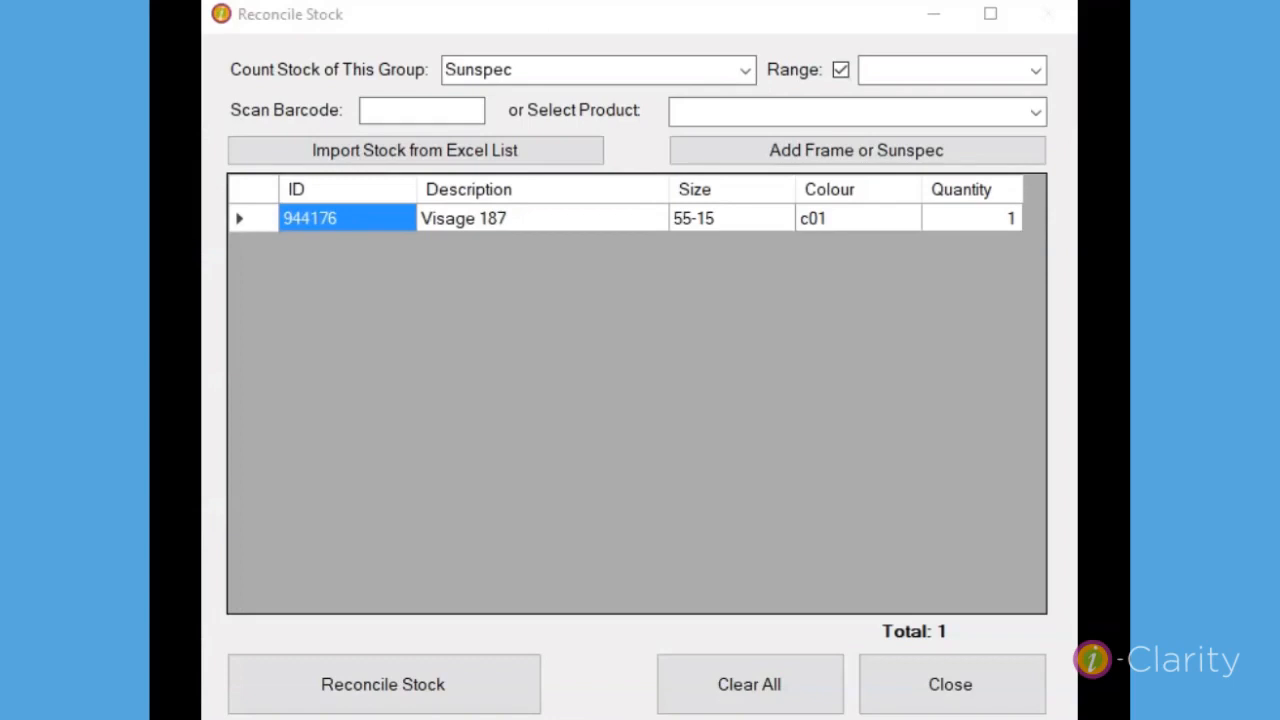
Untick Range for the Sunspec stock count after checking the list of ranges, and reconcile the stock.
left_click(1035, 70)
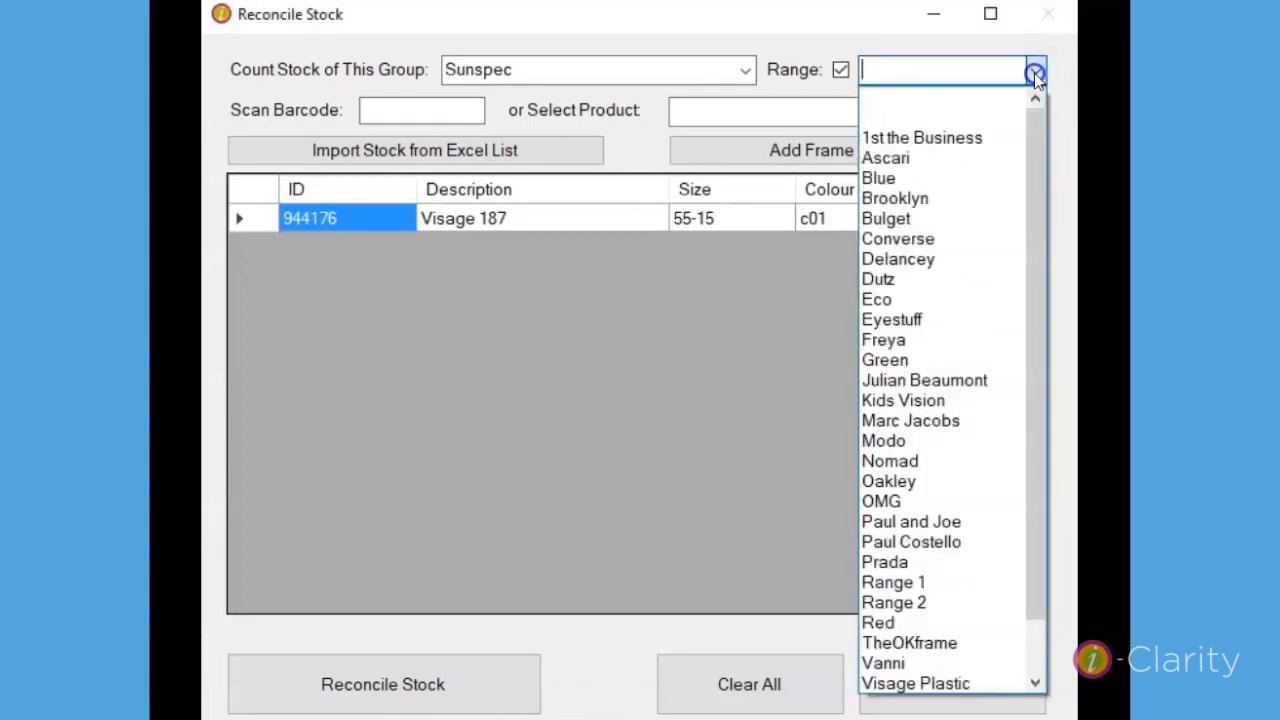
left_click(1035, 70)
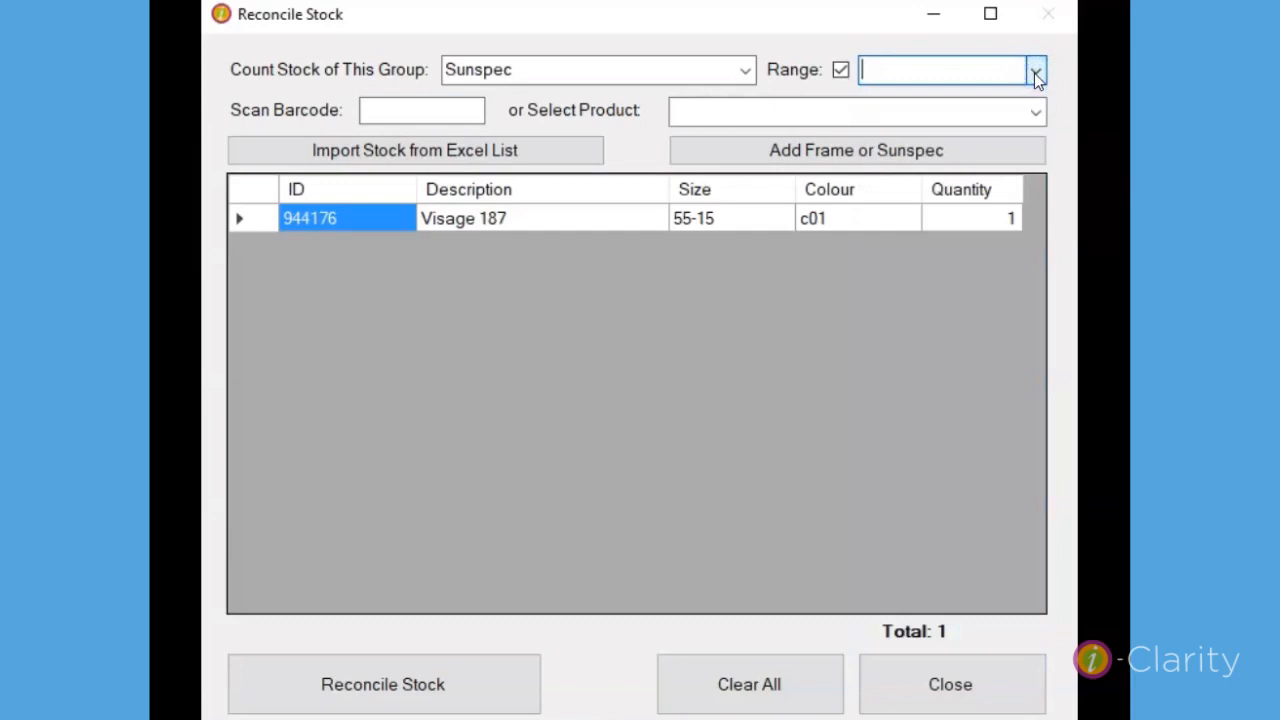
left_click(840, 69)
left_click(896, 66)
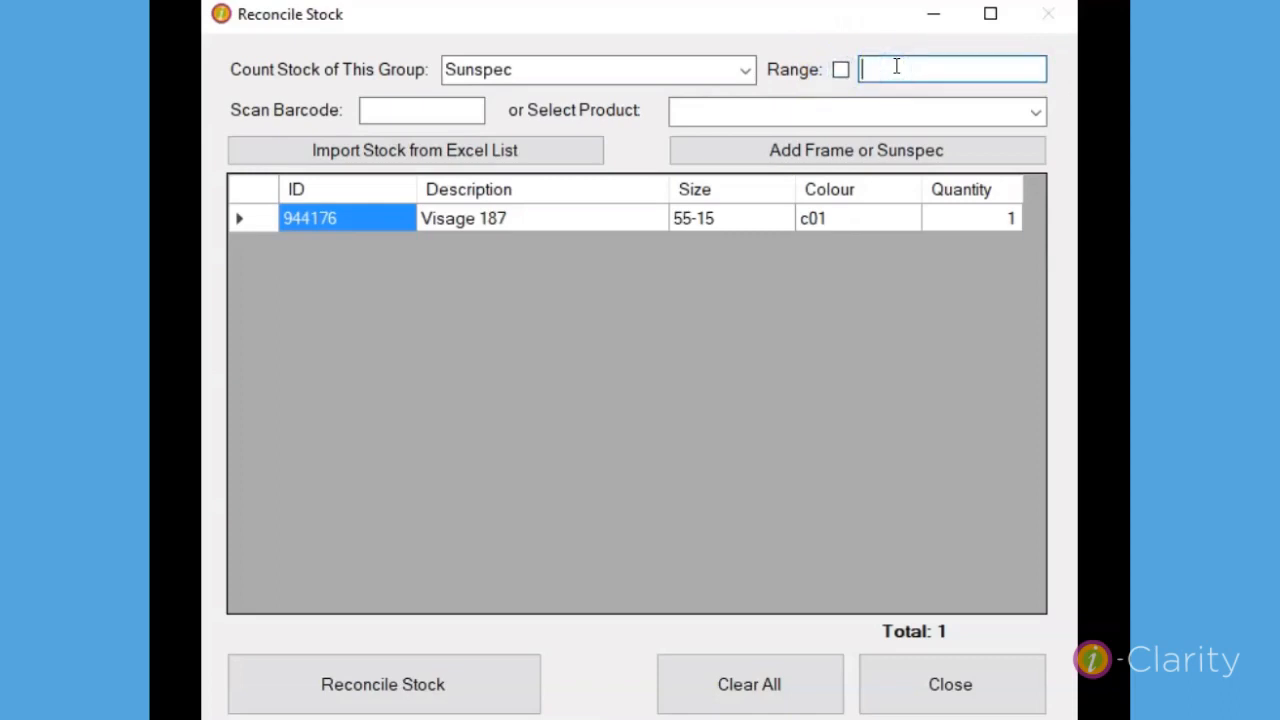
left_click(374, 690)
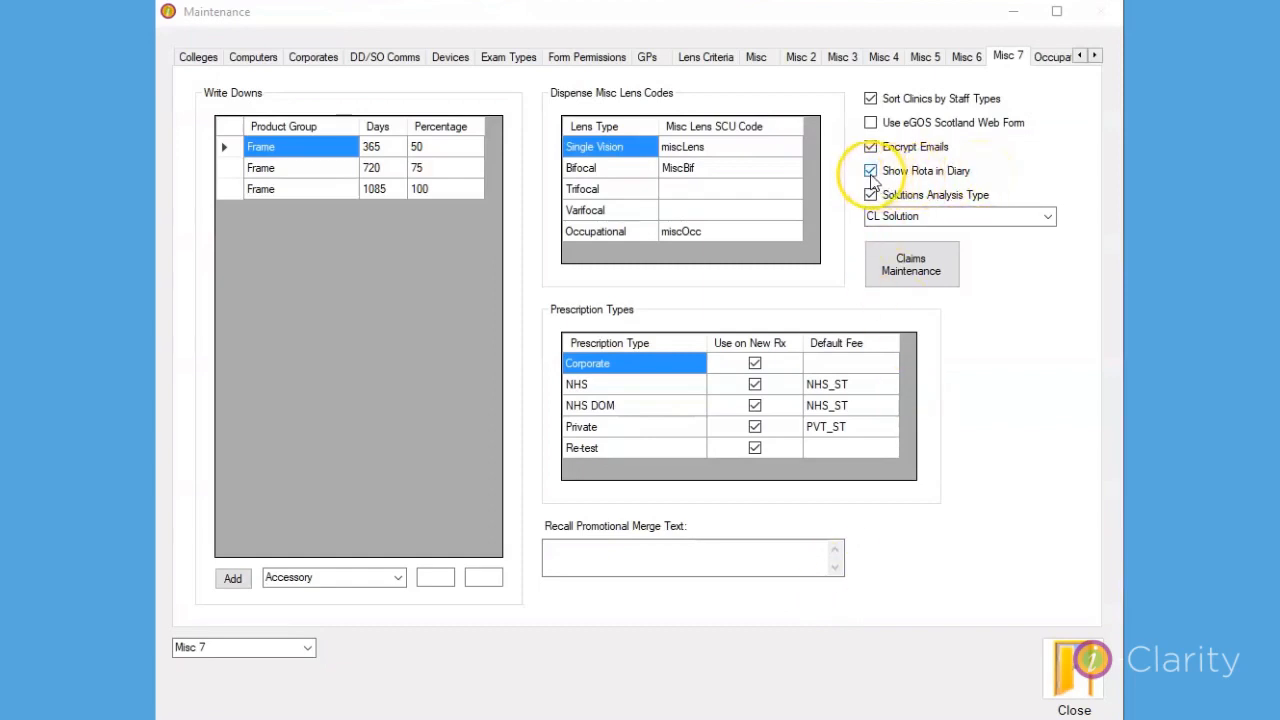
Turn off Show Rota in Diary in the Misc 7 maintenance settings and open the appointments diary.
left_click(871, 172)
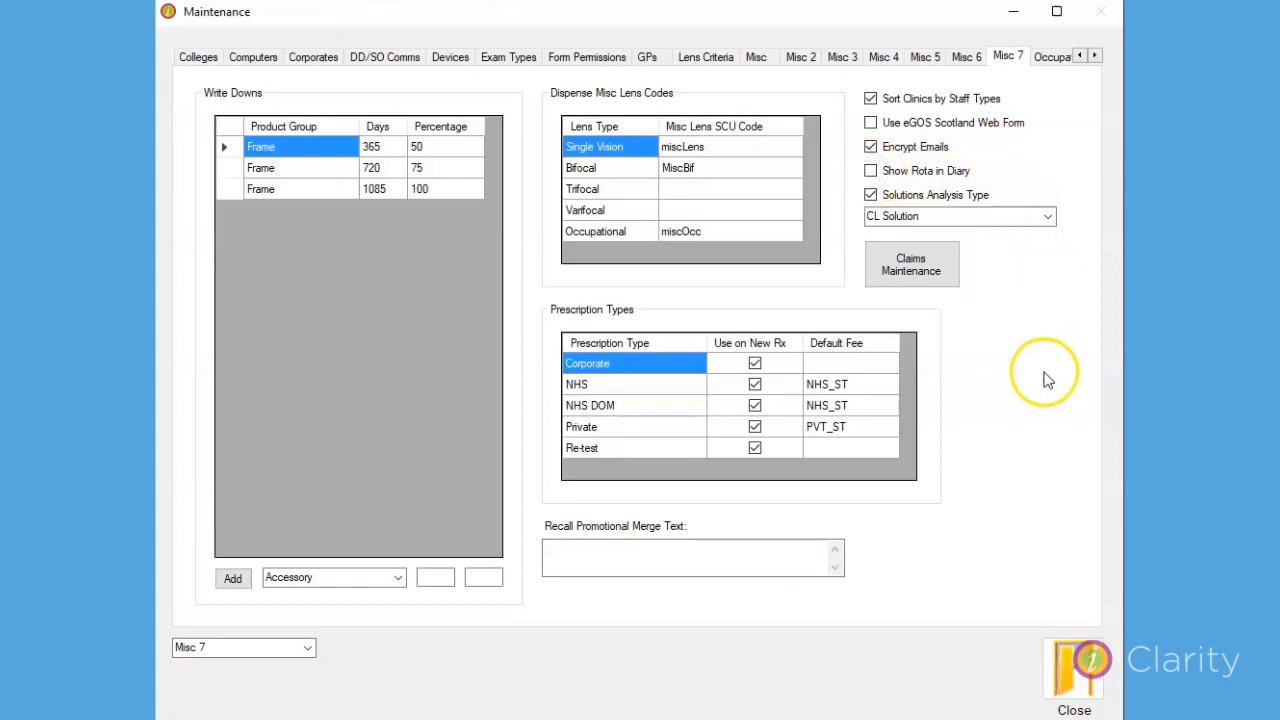
left_click(1072, 692)
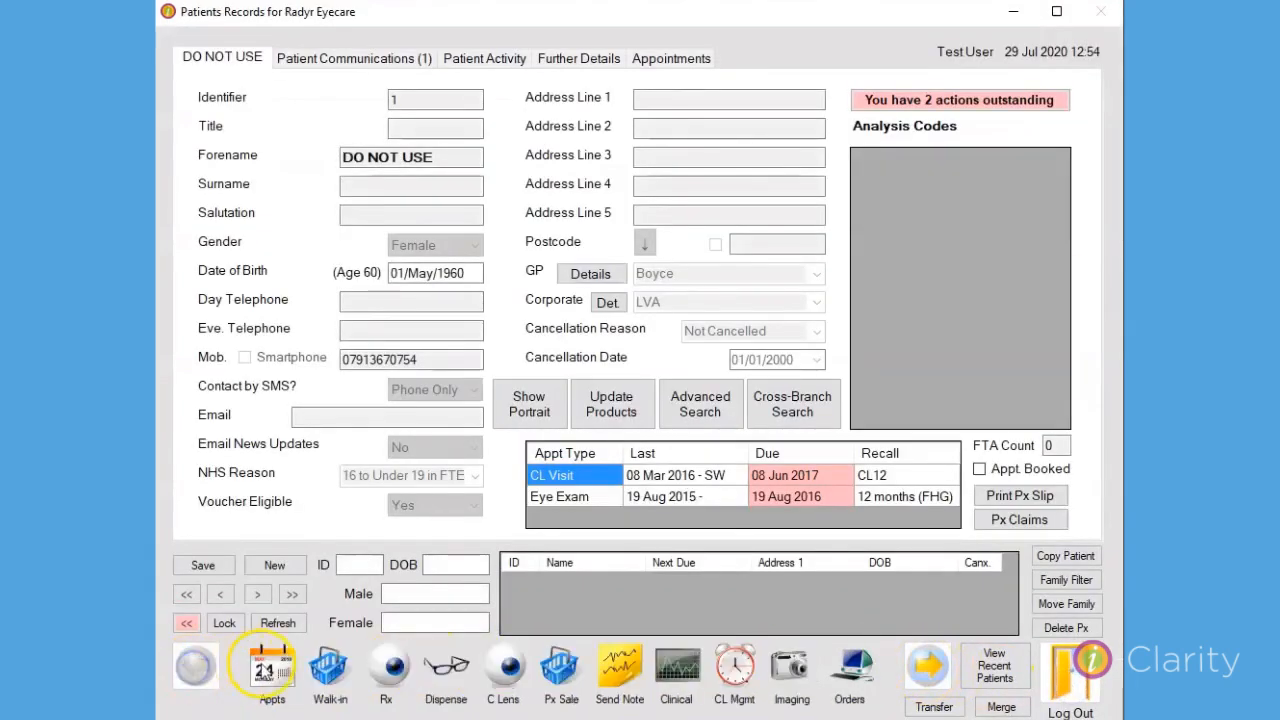
left_click(270, 668)
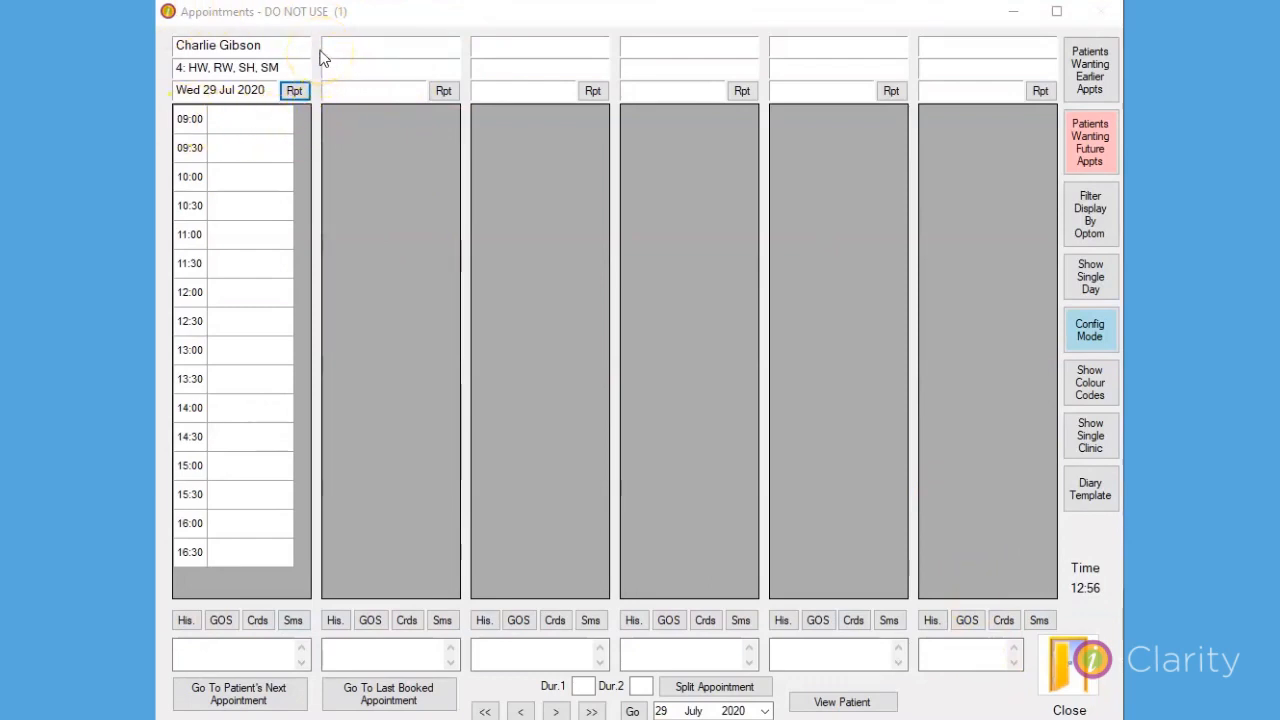
left_click(857, 170)
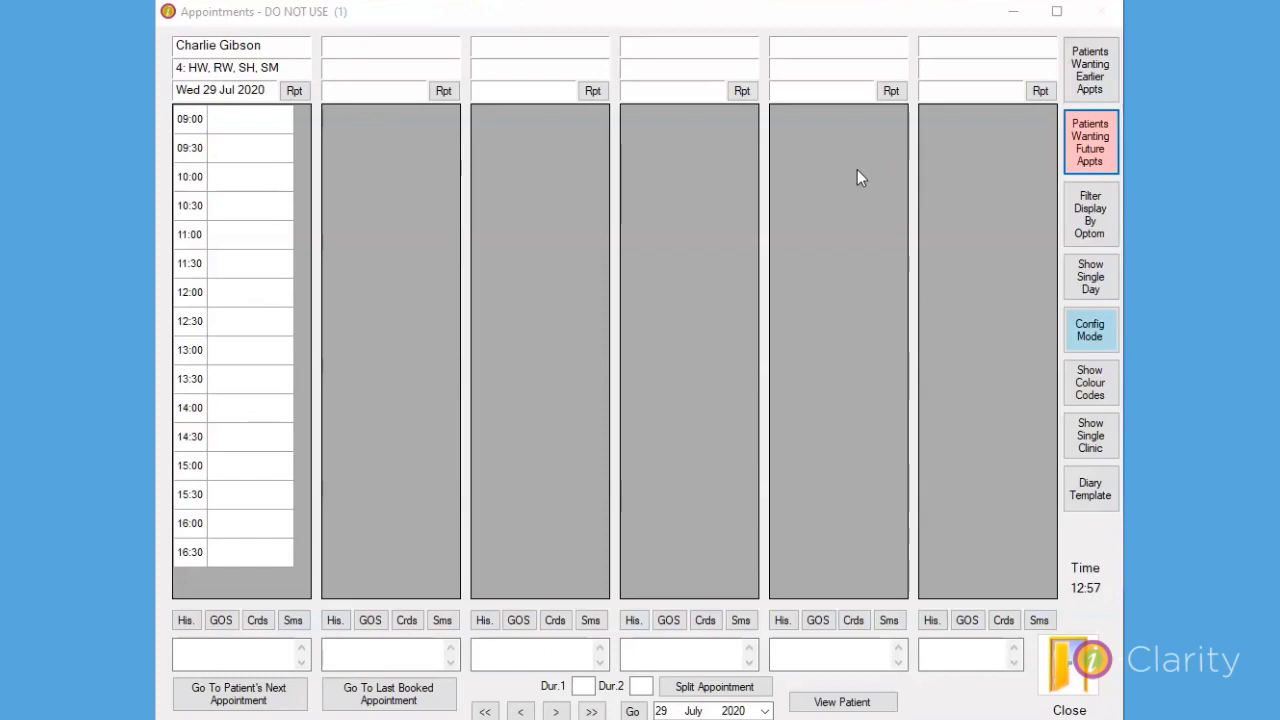
Set the expiry date of the patient's entry in the future appointments list to 30/07/2020 and close the list.
left_click(1100, 145)
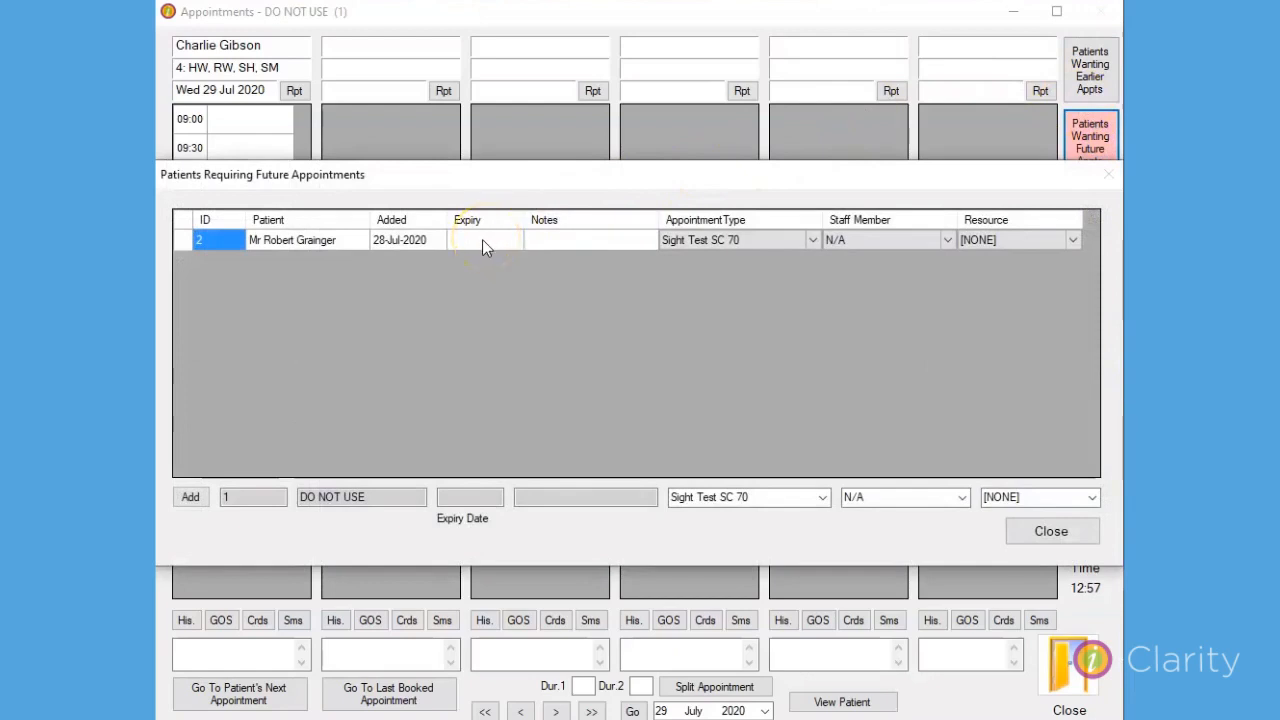
left_click(478, 248)
left_click(580, 238)
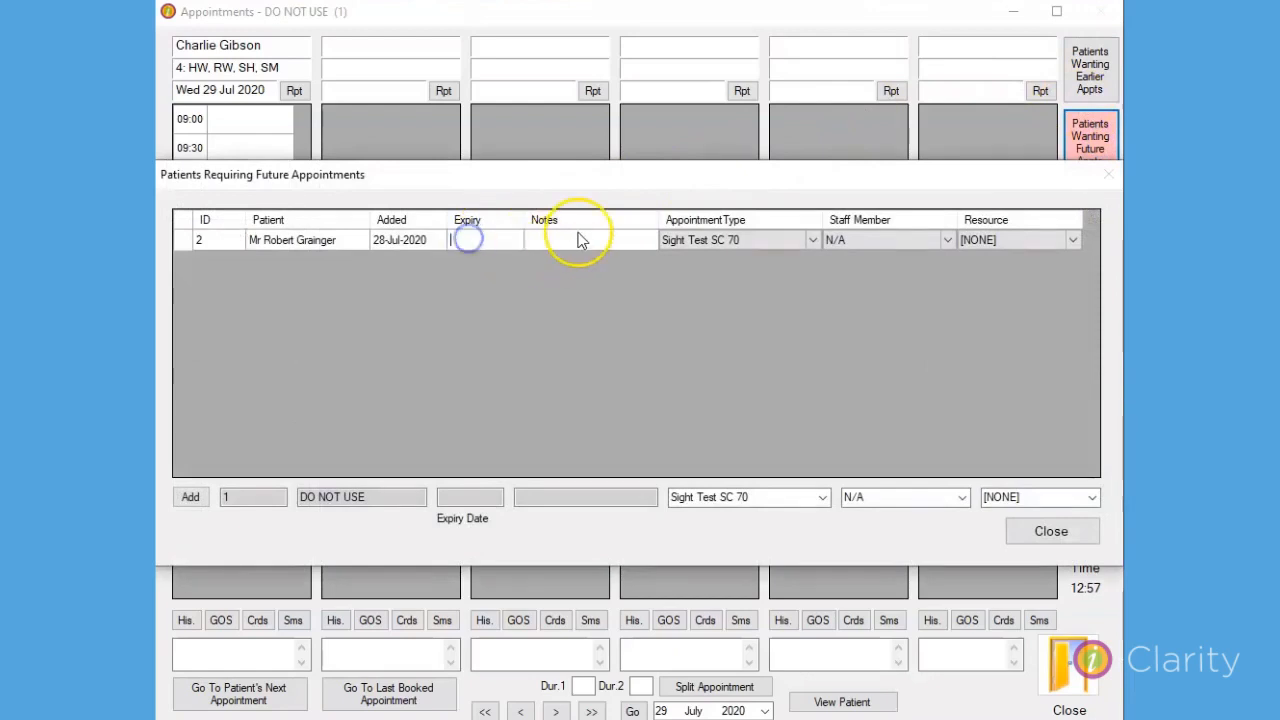
type("30/")
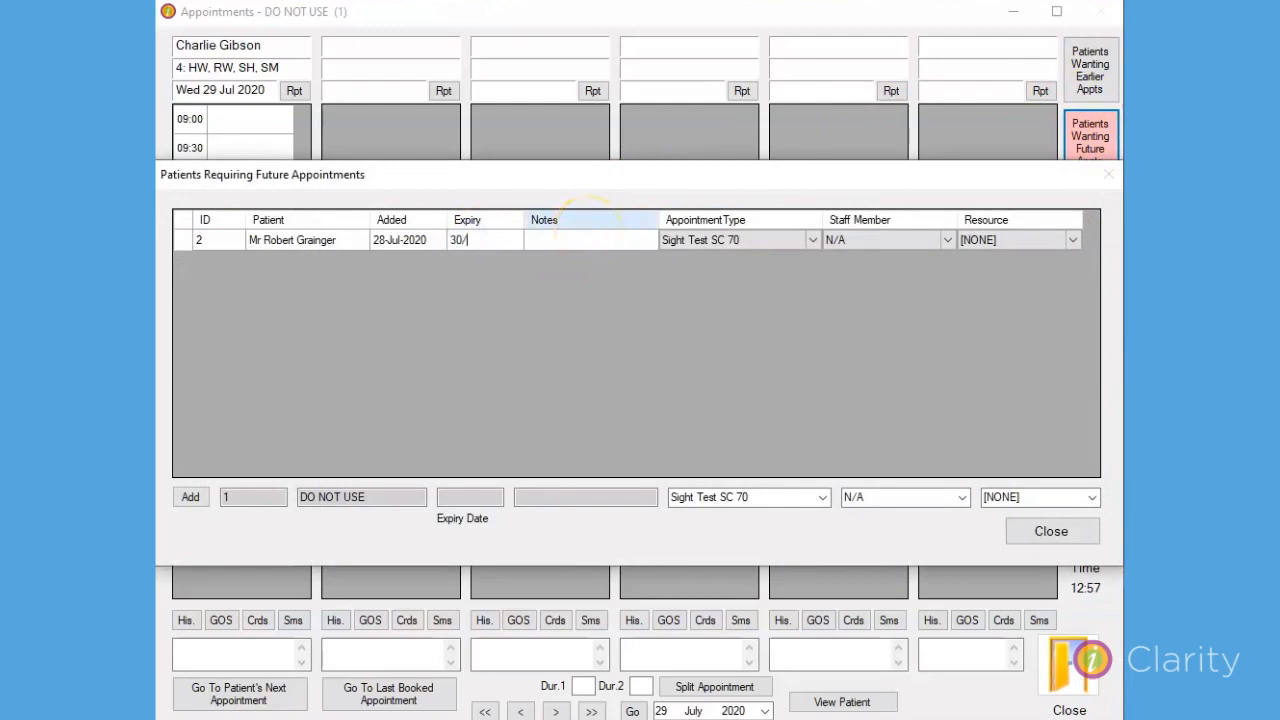
type("07/2020")
left_click(586, 242)
left_click(1058, 536)
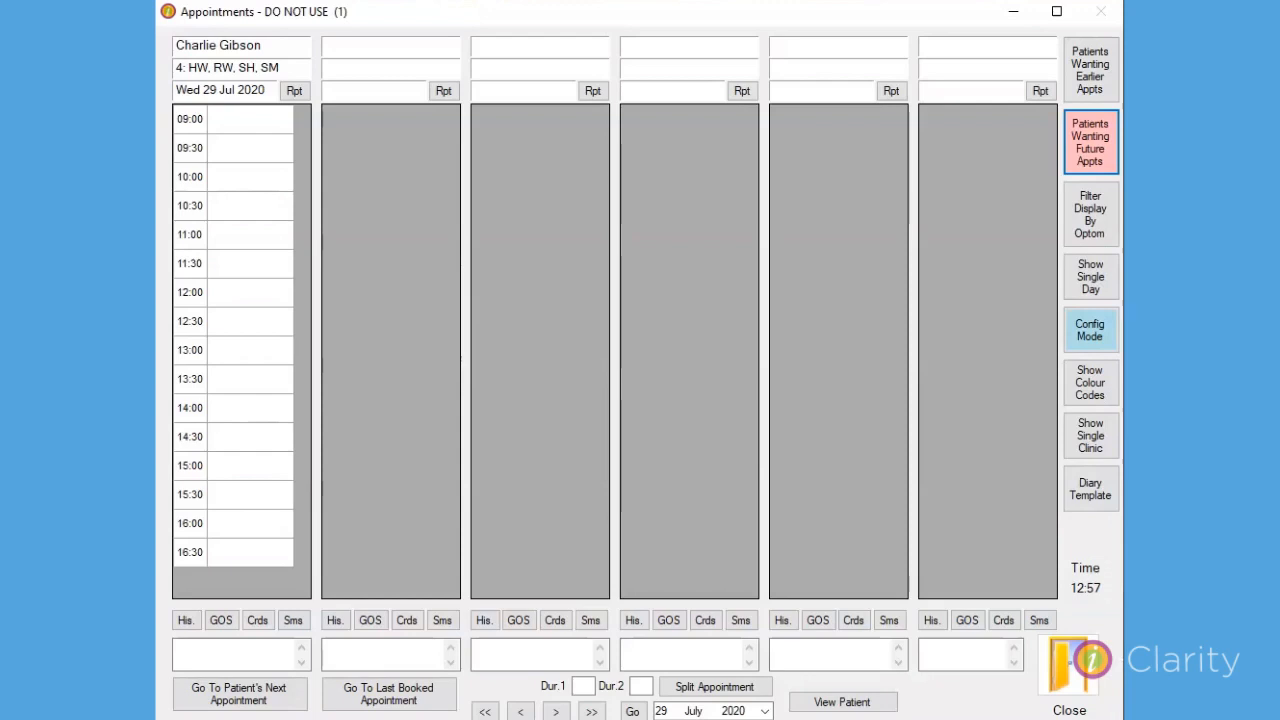
Reopen the list of patients wanting future appointments and delete the patient's entry from it.
left_click(1096, 139)
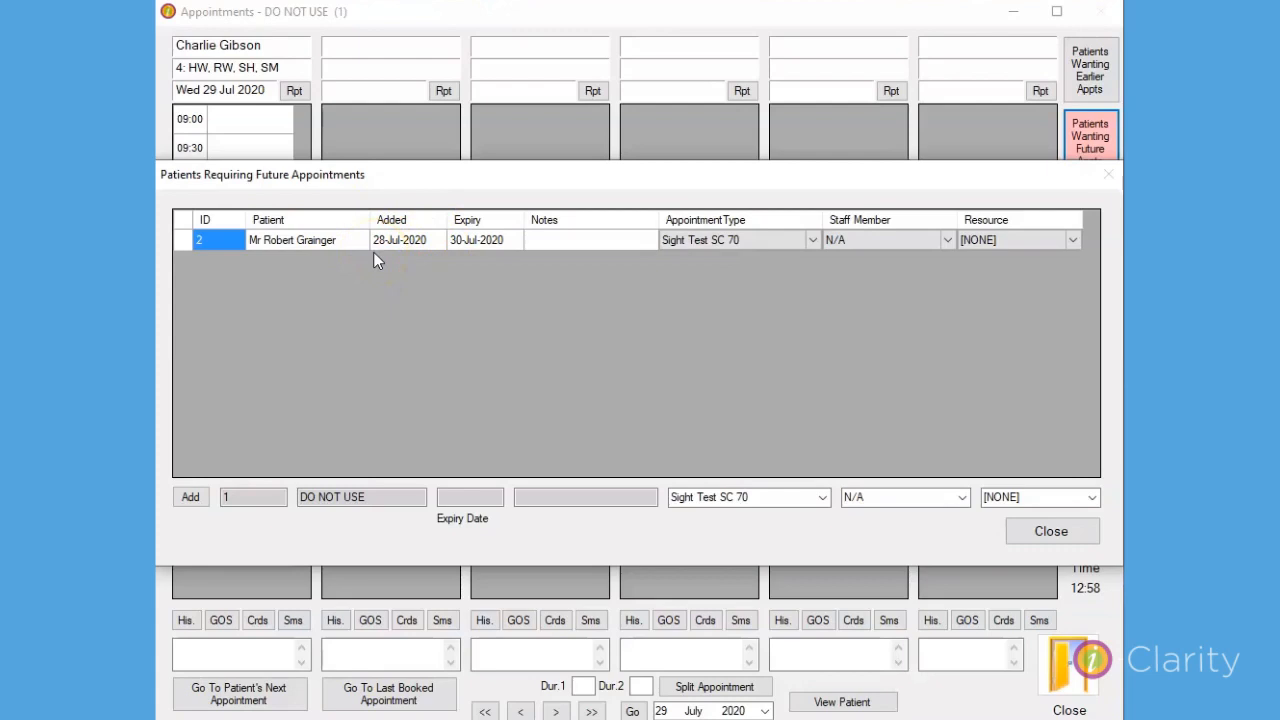
left_click(185, 240)
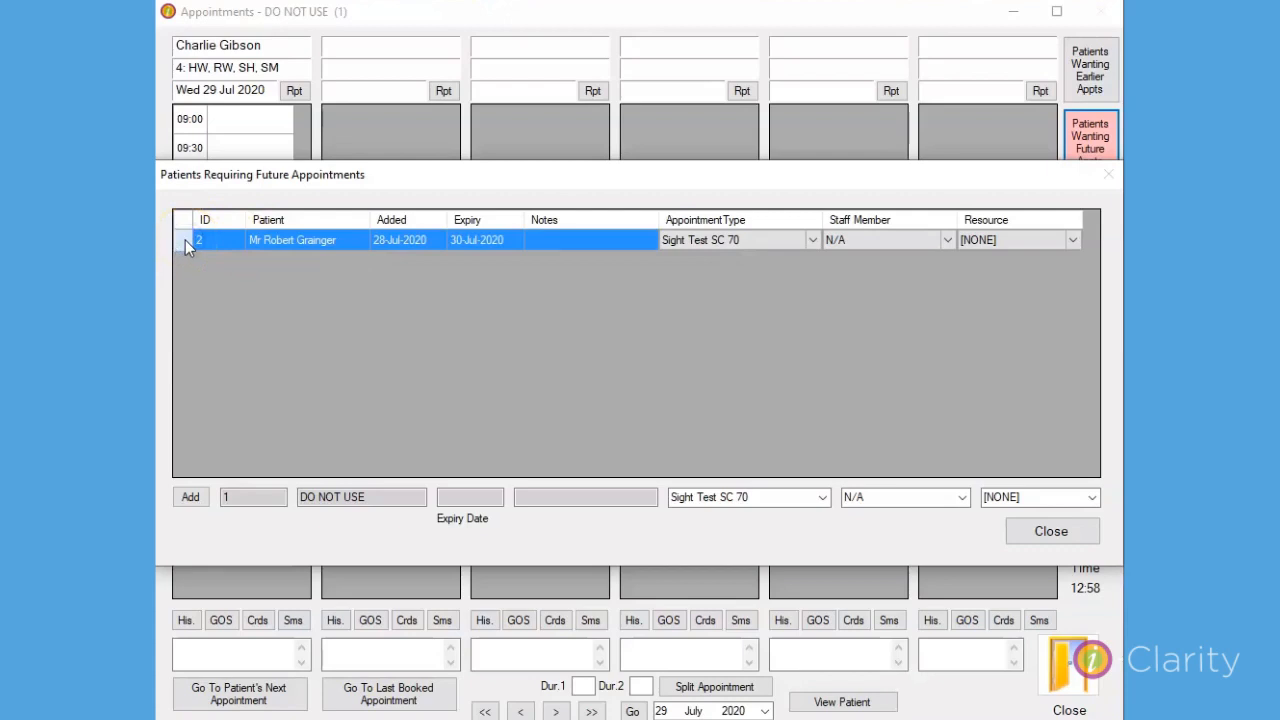
key("Delete")
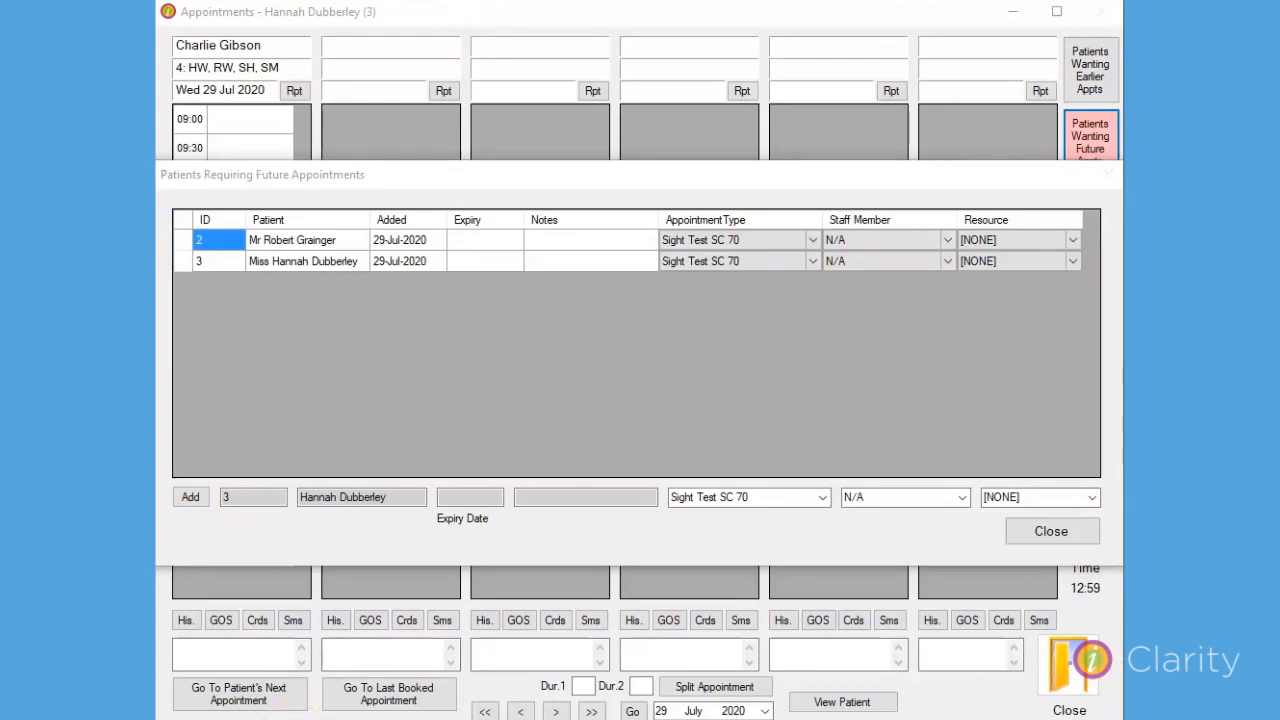
Set the second listed patient's expiry date to 29/07/2020 in the future appointments list and close the list.
left_click(466, 263)
left_click(472, 262)
type("29/07/2020")
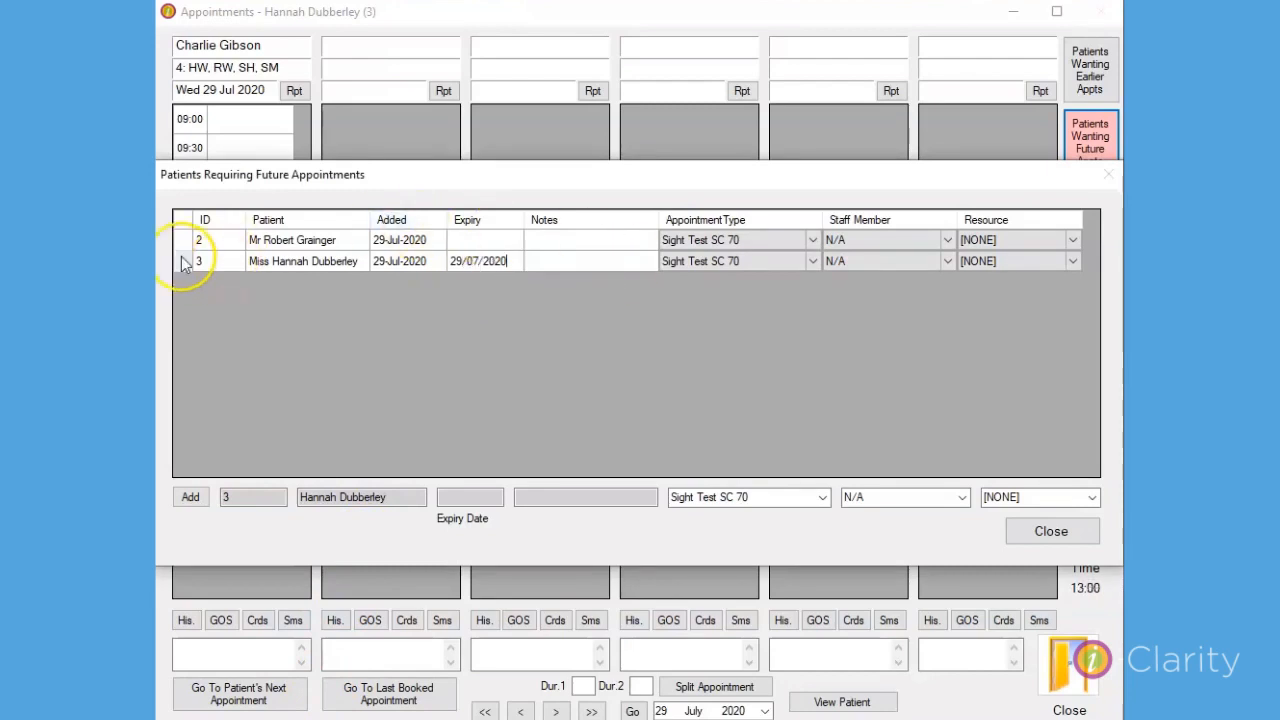
left_click(183, 262)
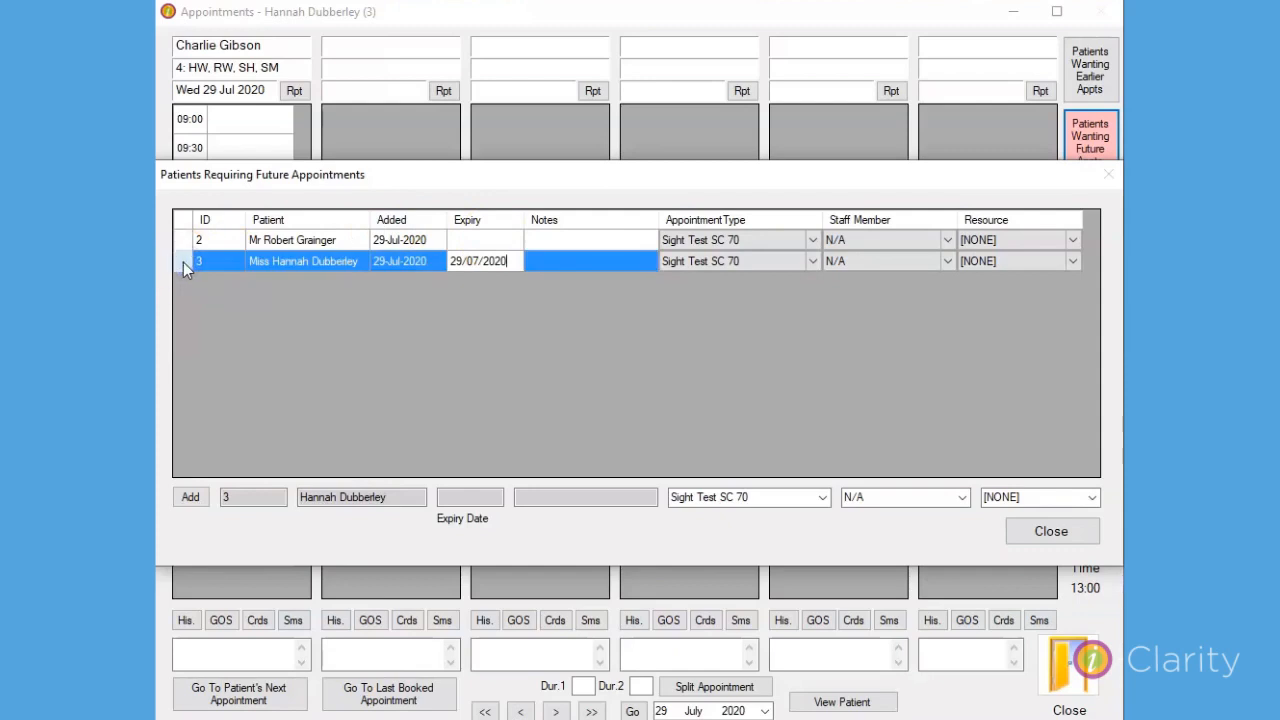
left_click(581, 261)
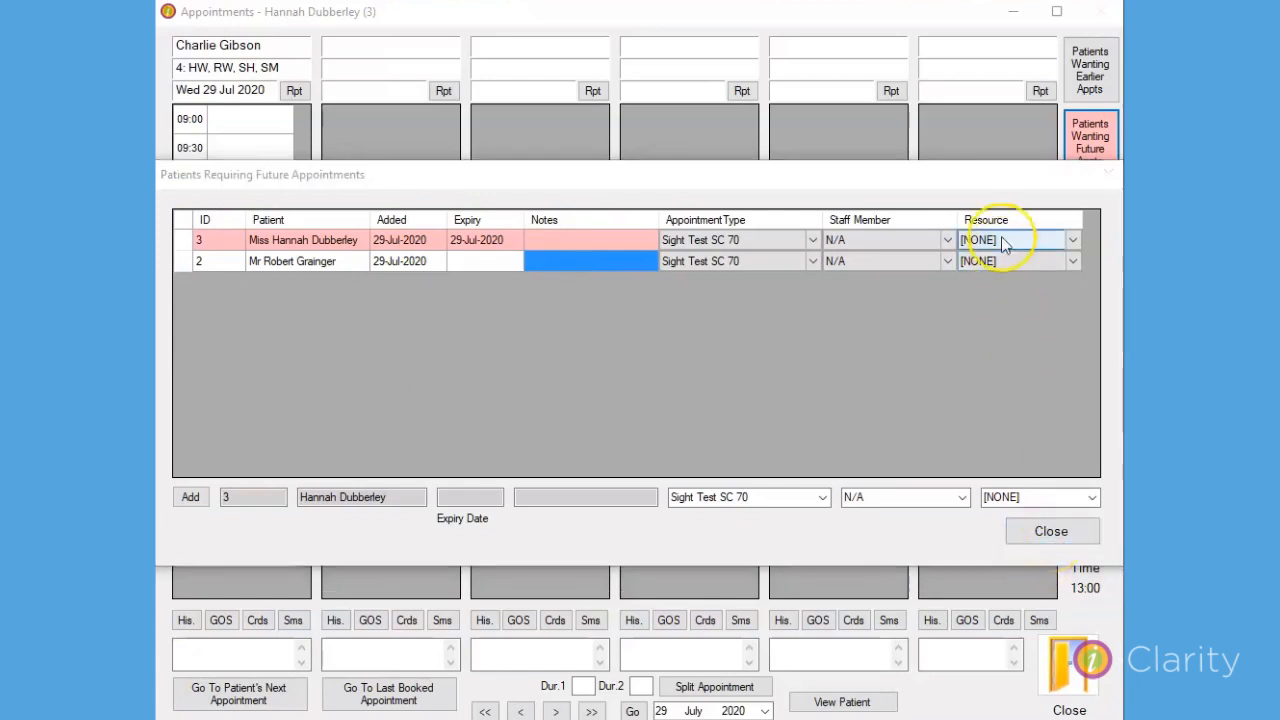
left_click_drag(1004, 172, 1010, 222)
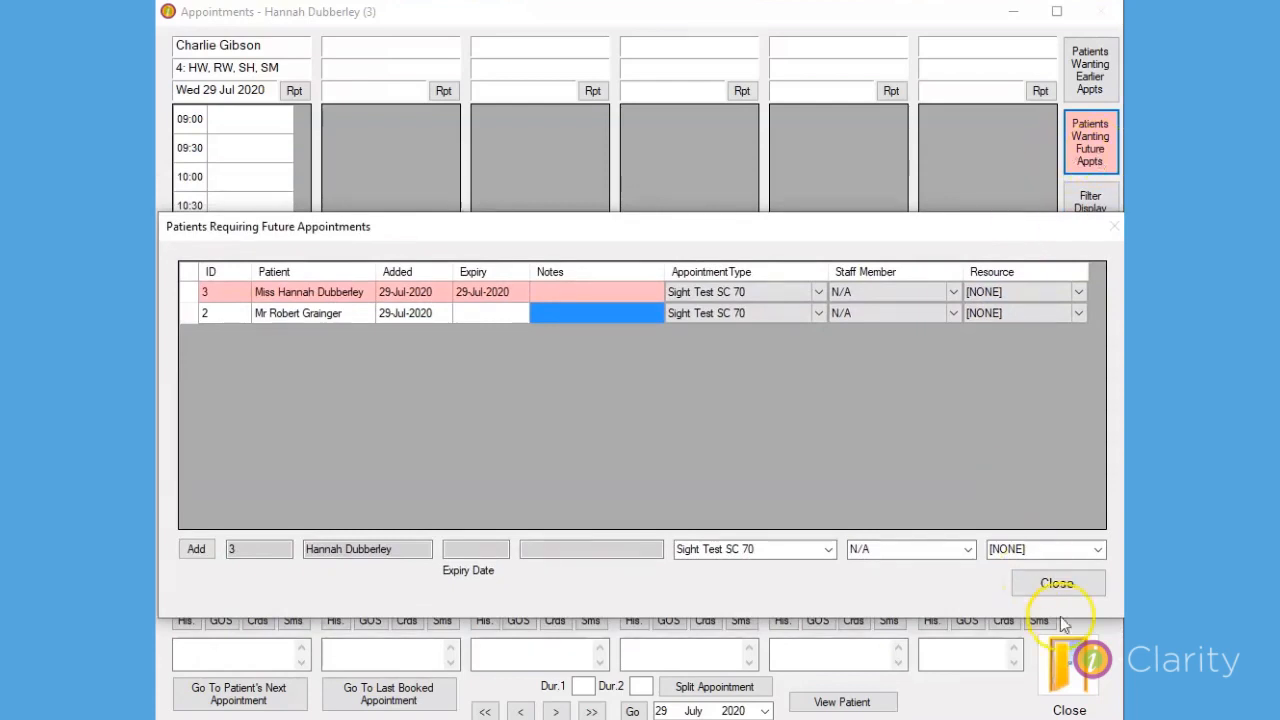
left_click(1057, 583)
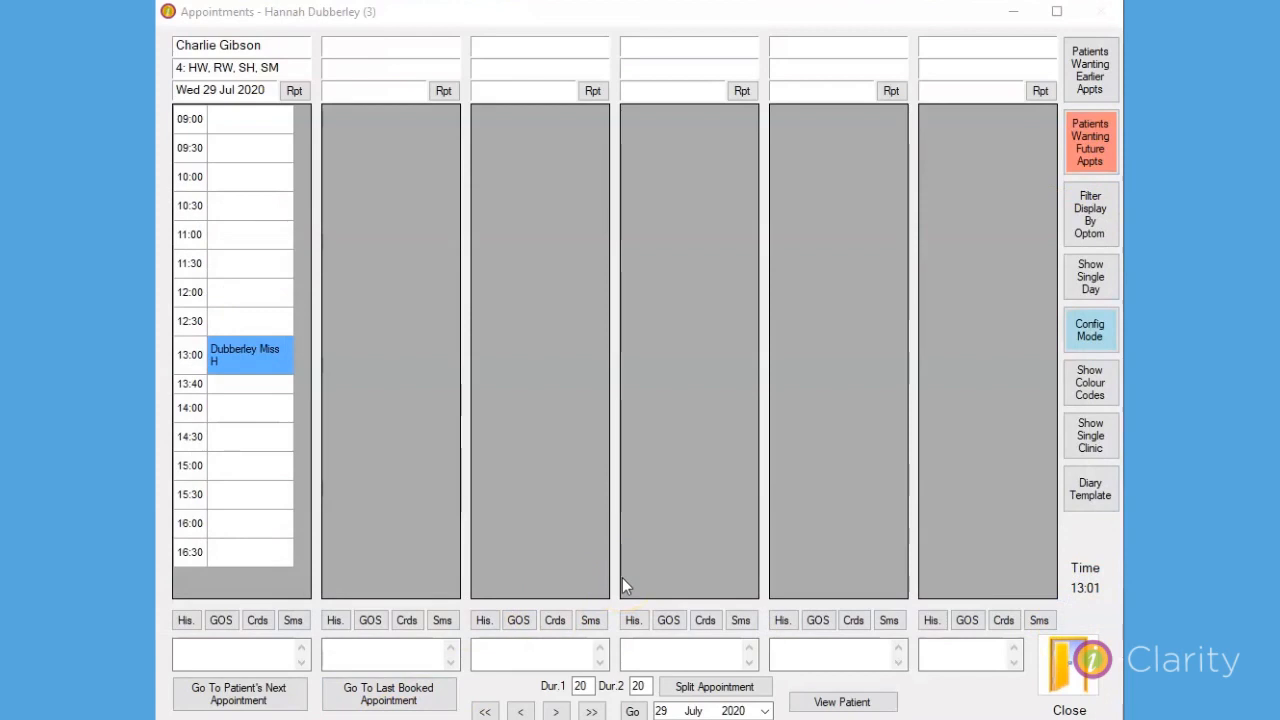
Cancel the 13:00 appointment on Wed 29 Jul 2020, giving "Patient ill" as the cancellation reason.
double_click(238, 358)
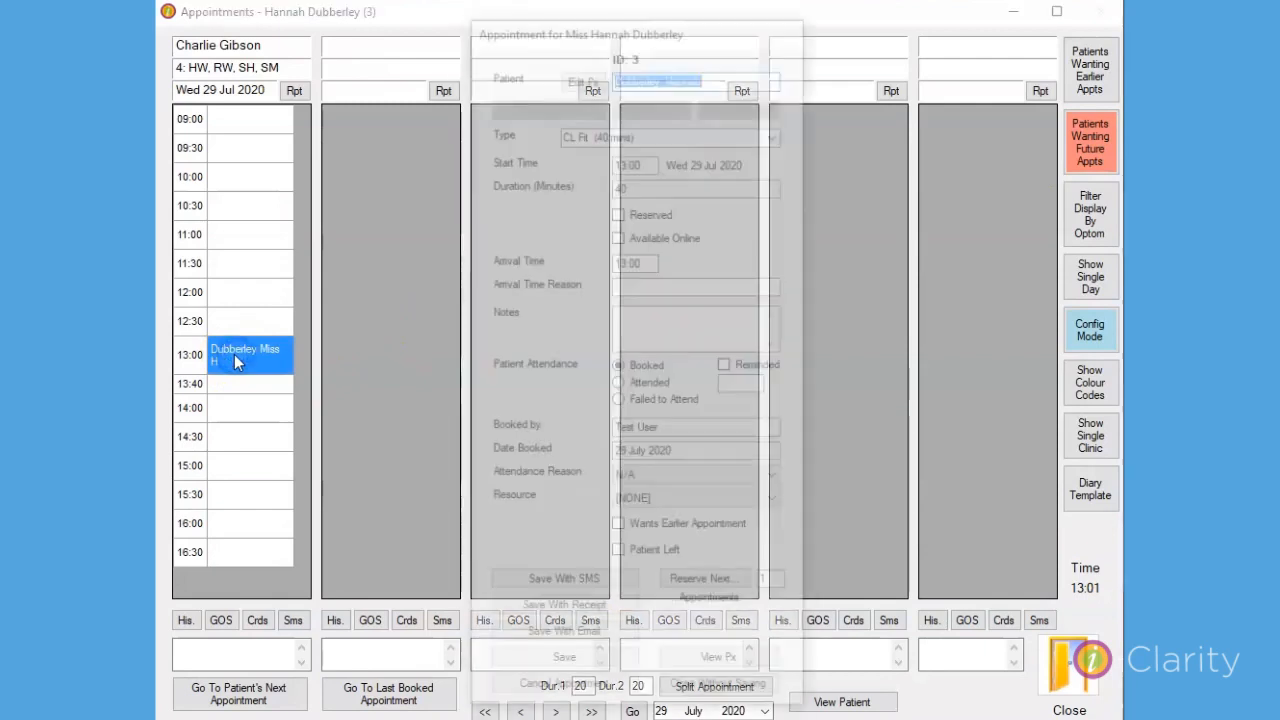
left_click(603, 690)
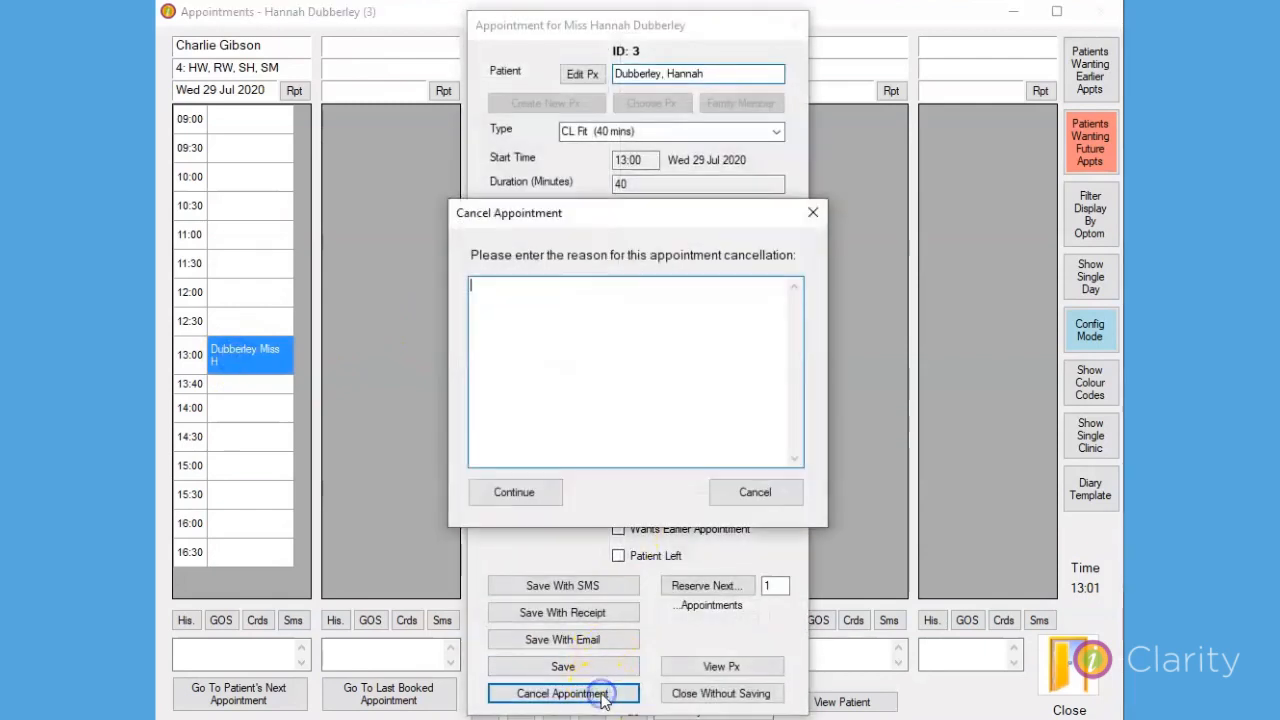
type("Patie")
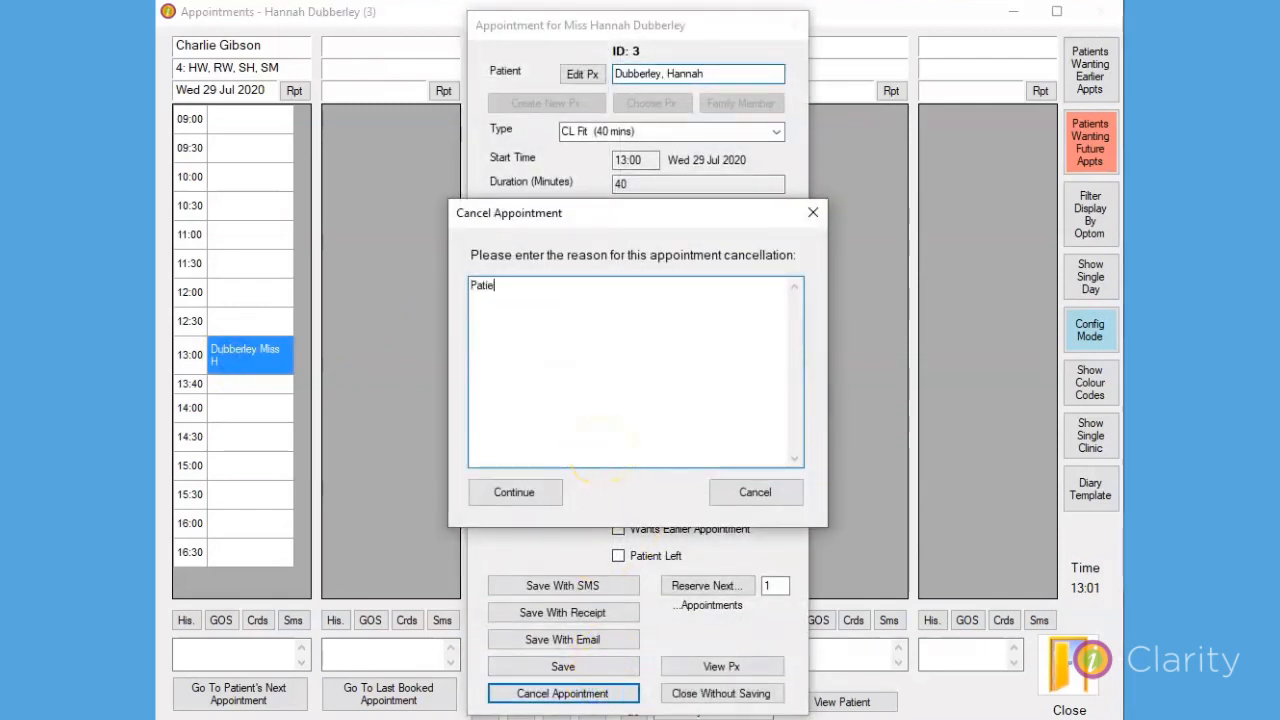
type("nt ill")
left_click(517, 498)
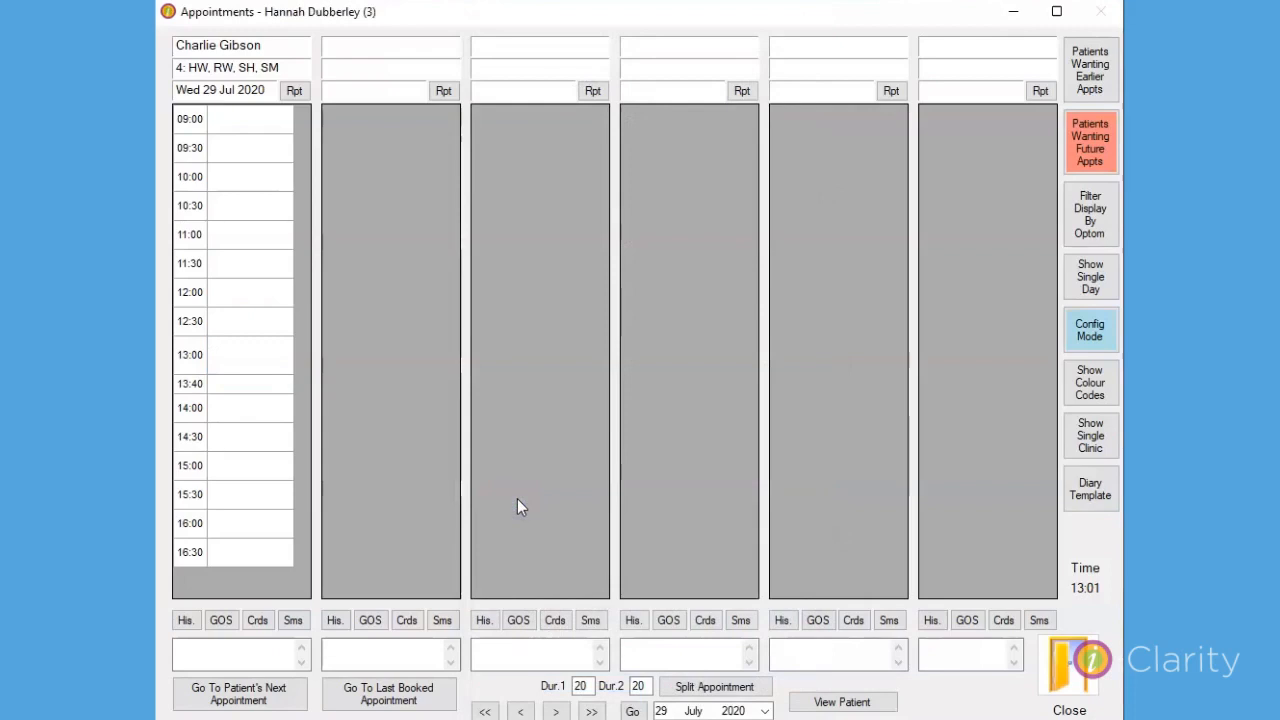
Leave the appointments diary, run the Appointment Cancellations report from 29 July 2020 to 29 July 2020, and close the reports.
left_click(1062, 668)
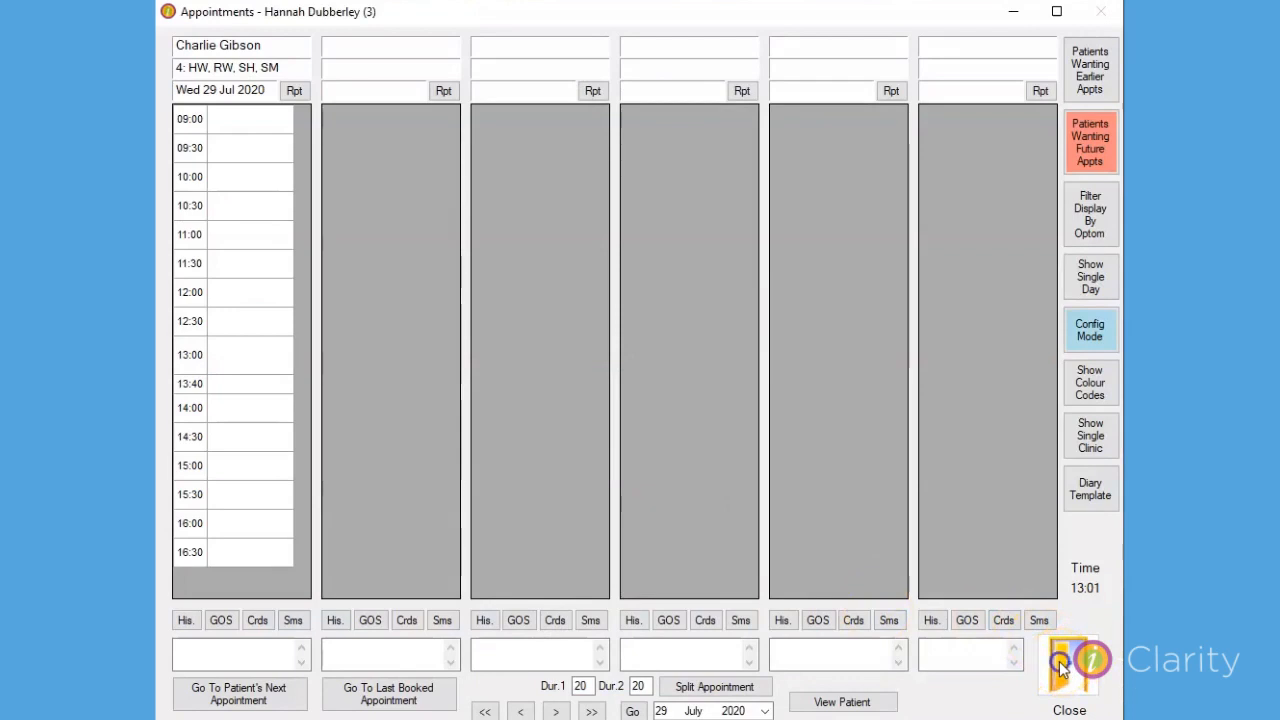
left_click(921, 676)
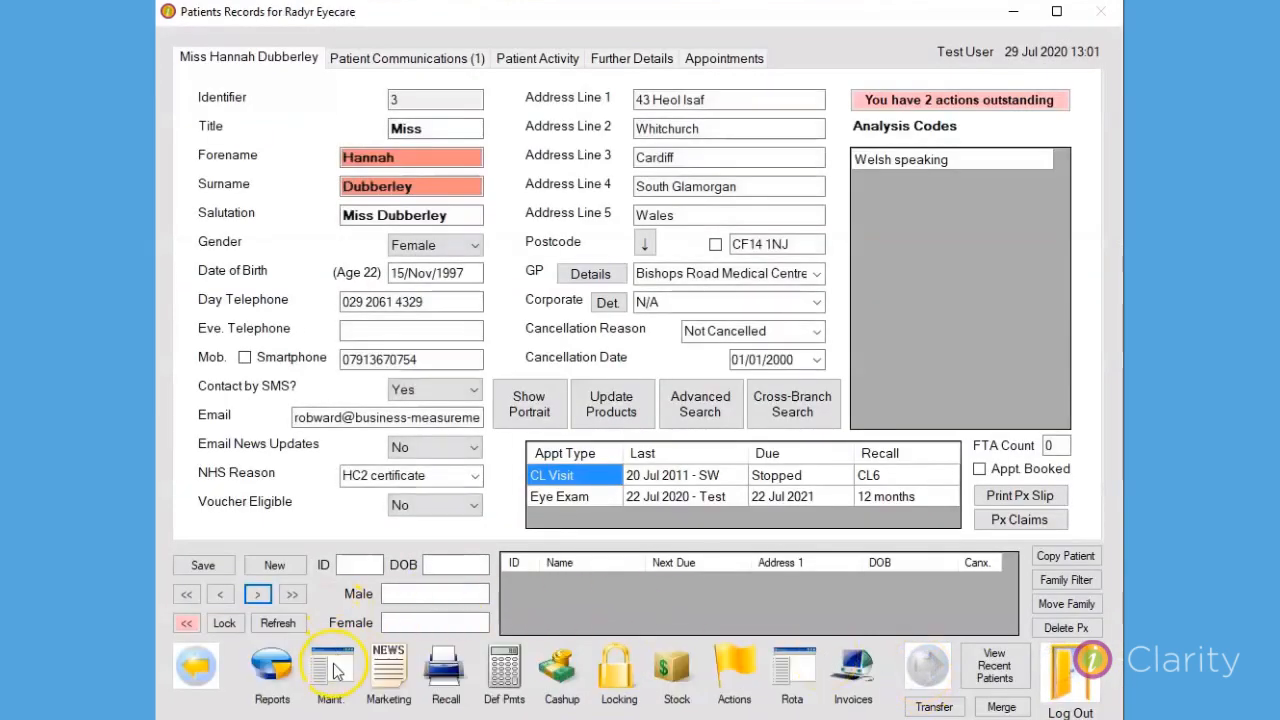
left_click(265, 672)
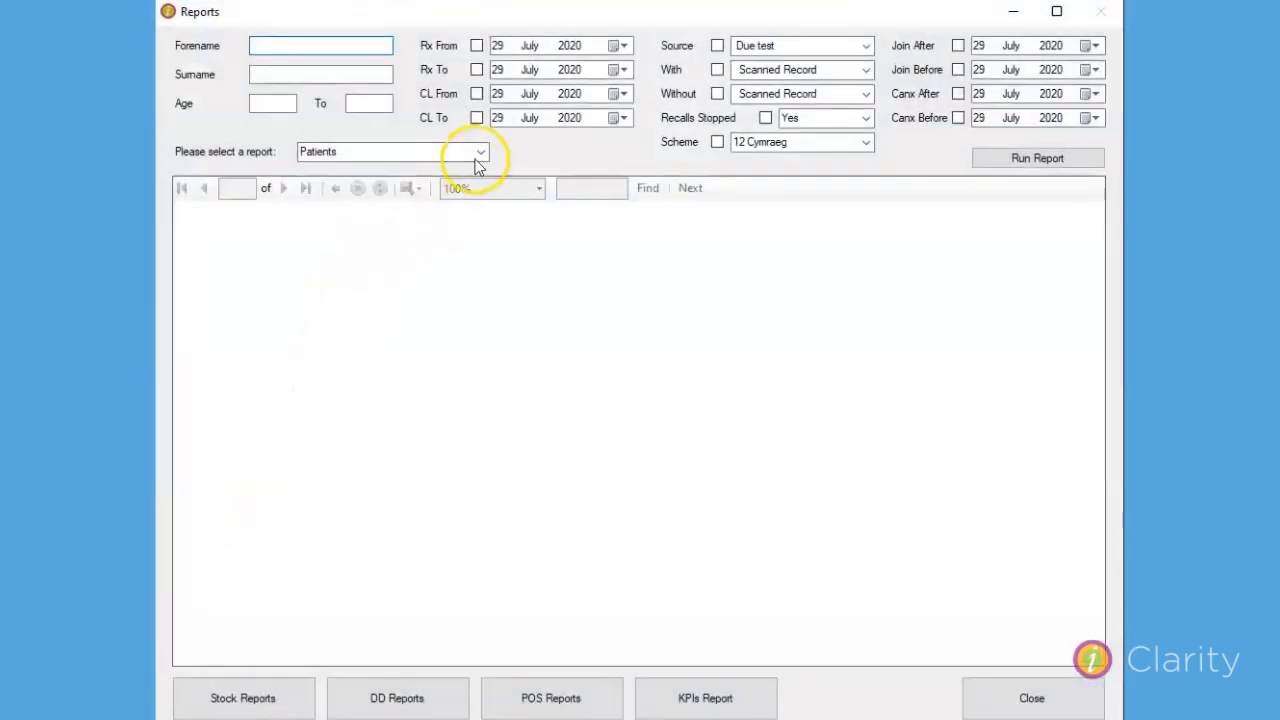
left_click(478, 155)
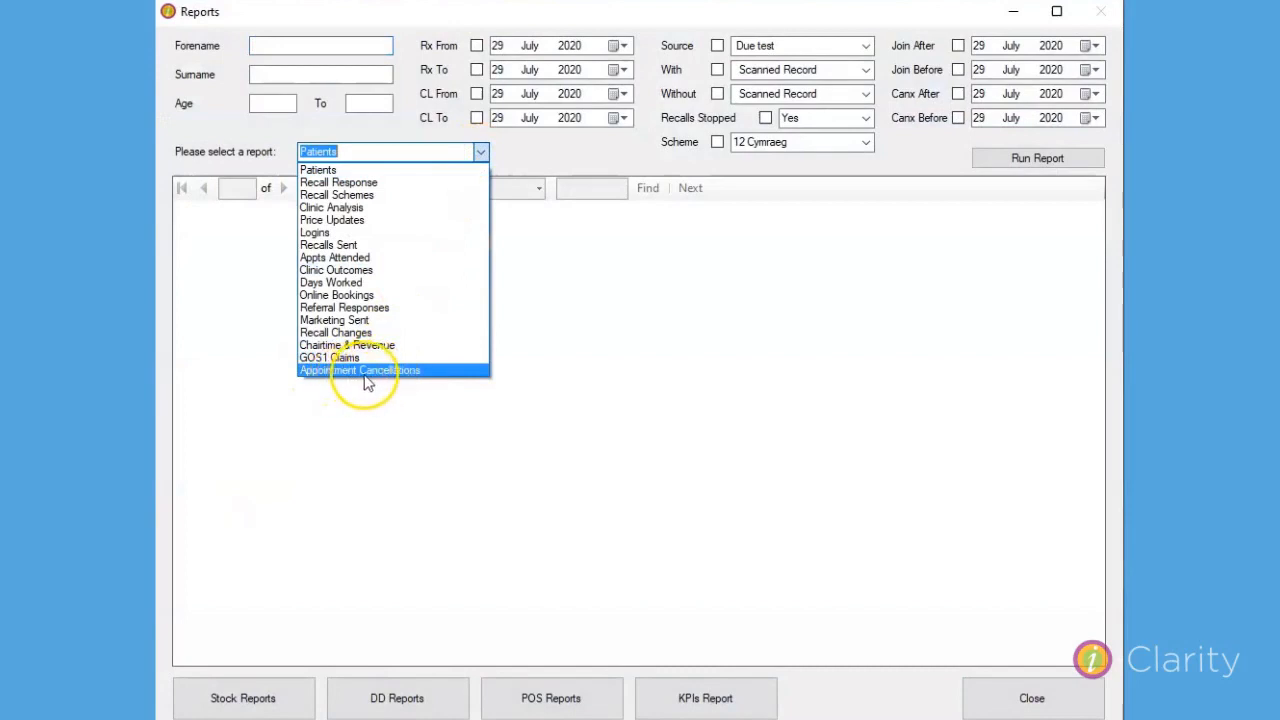
left_click(364, 372)
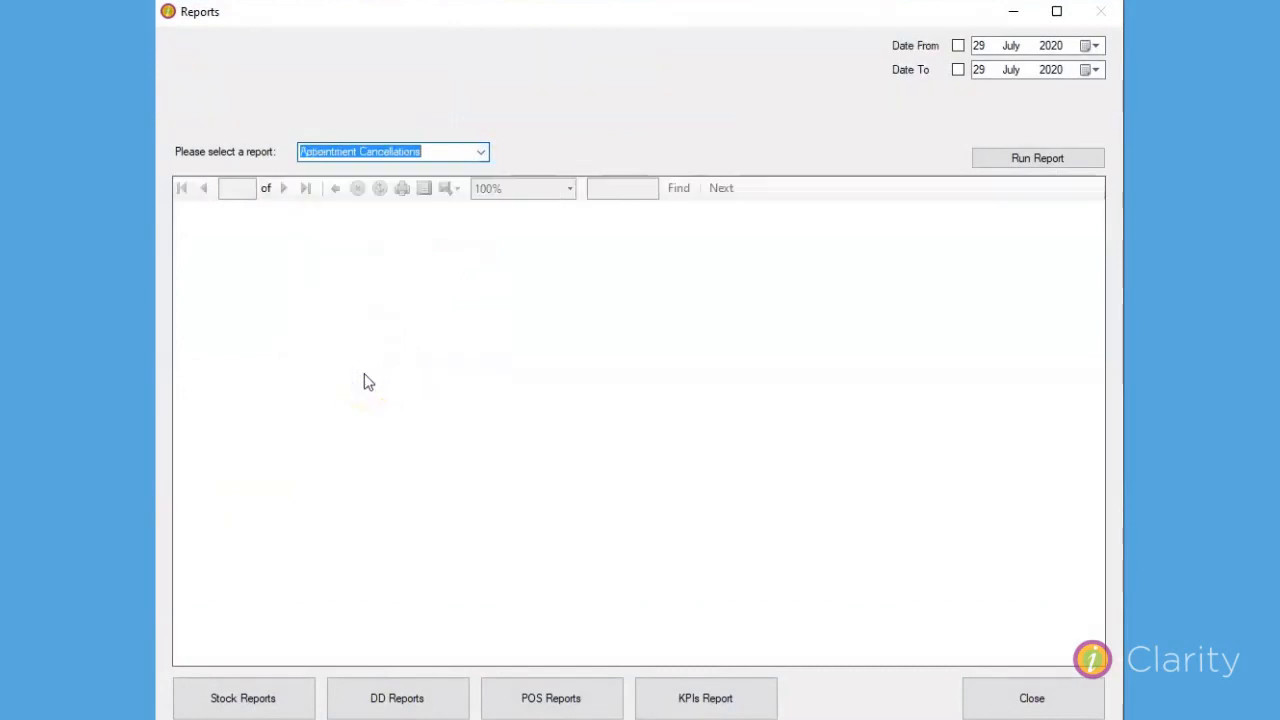
left_click(958, 45)
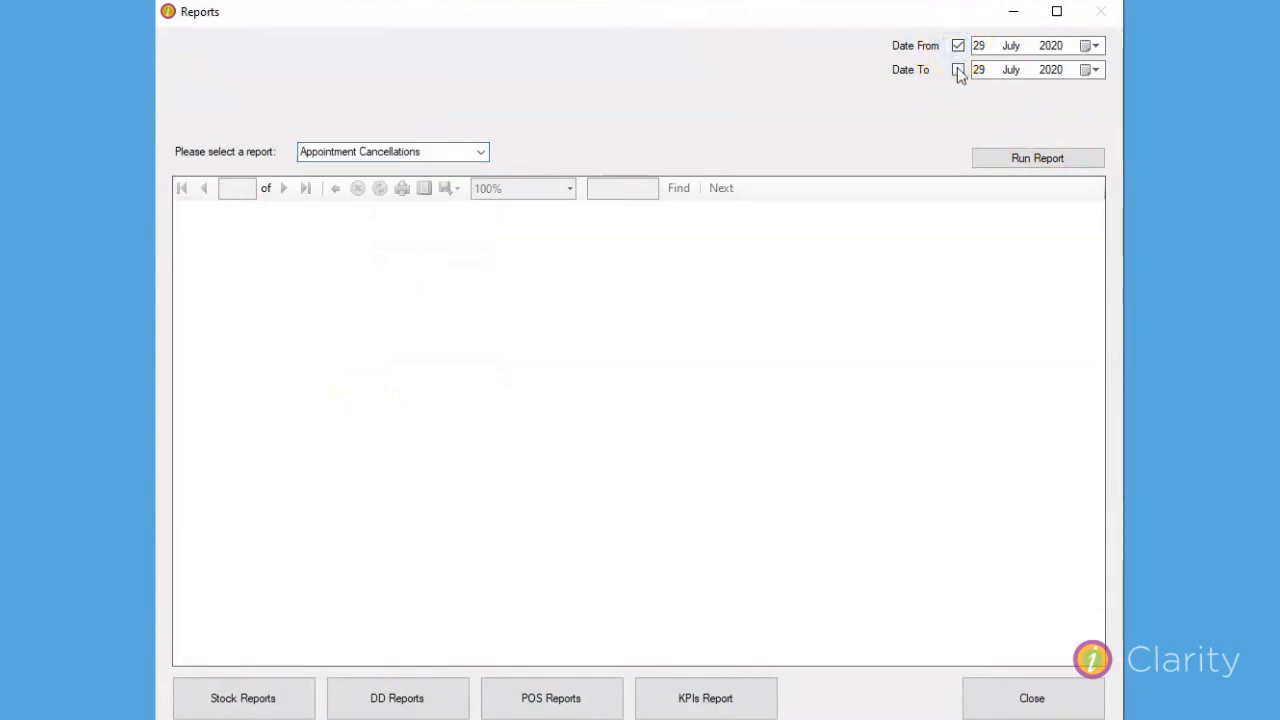
left_click(958, 70)
left_click(1000, 163)
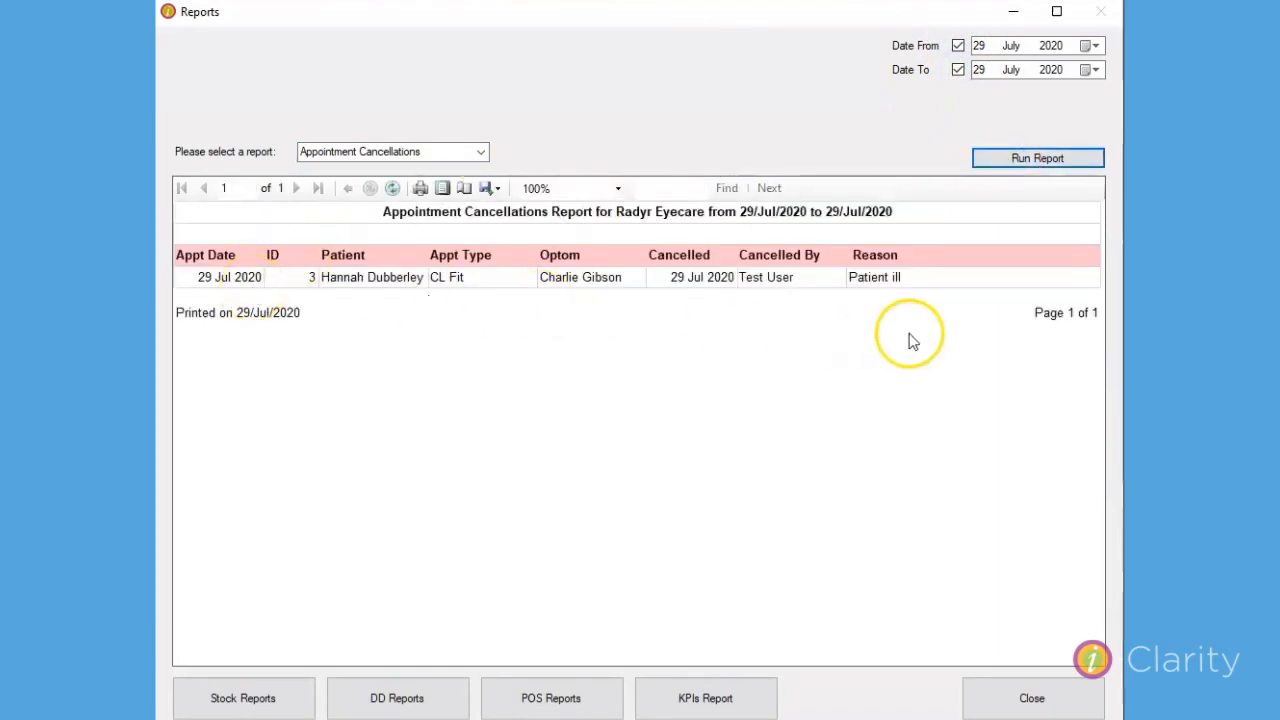
left_click(1030, 699)
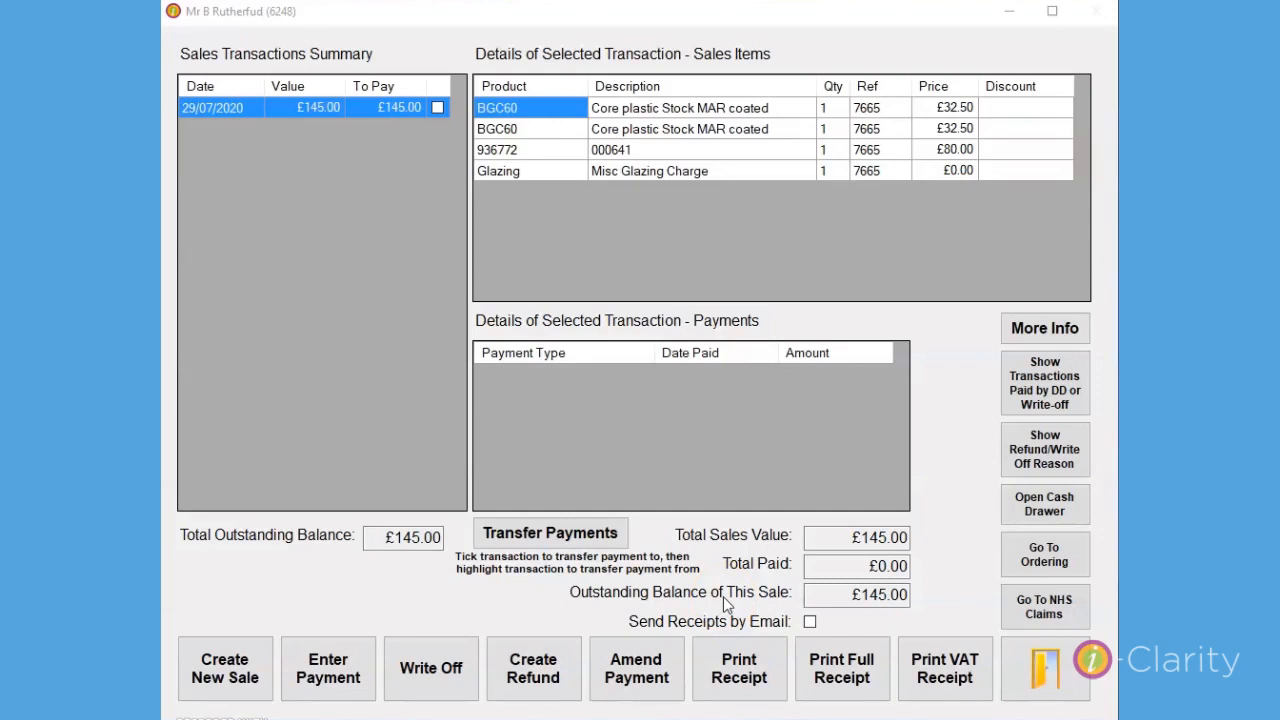
Start a payment for the 29/07/2020 sale and choose Friend and Fam 20% as the discount reason.
left_click(623, 212)
left_click(403, 110)
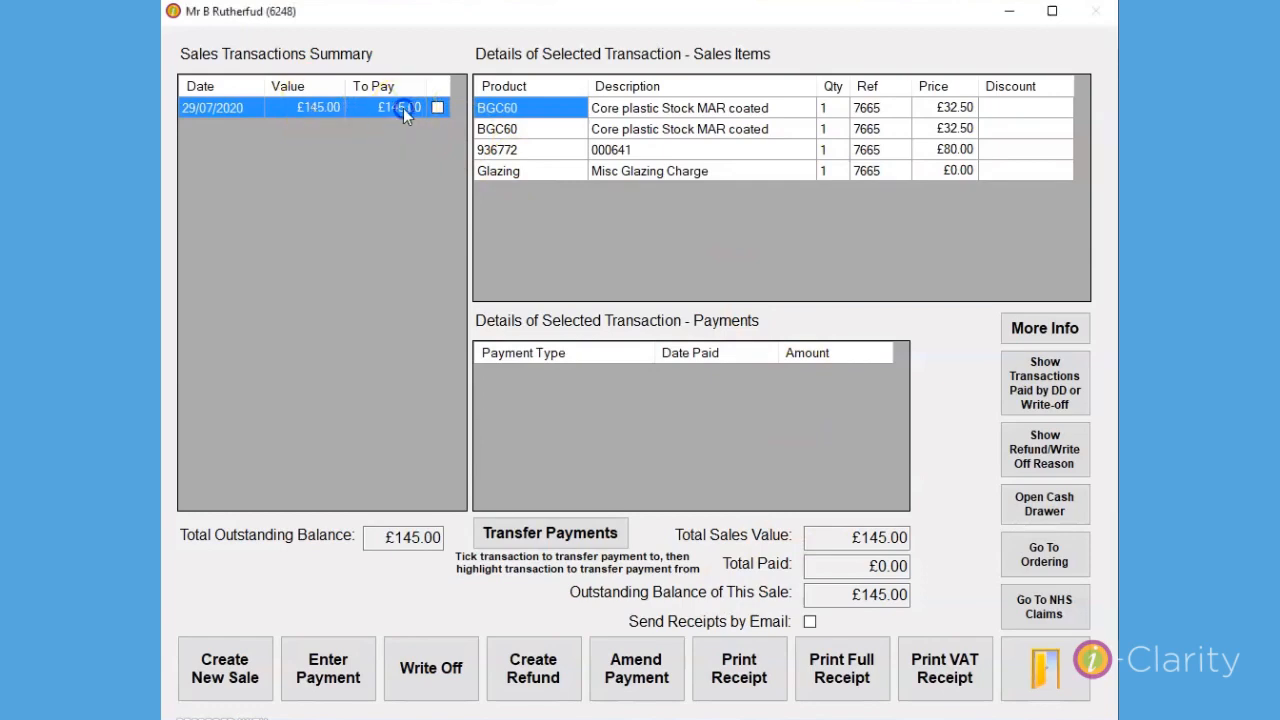
left_click(353, 683)
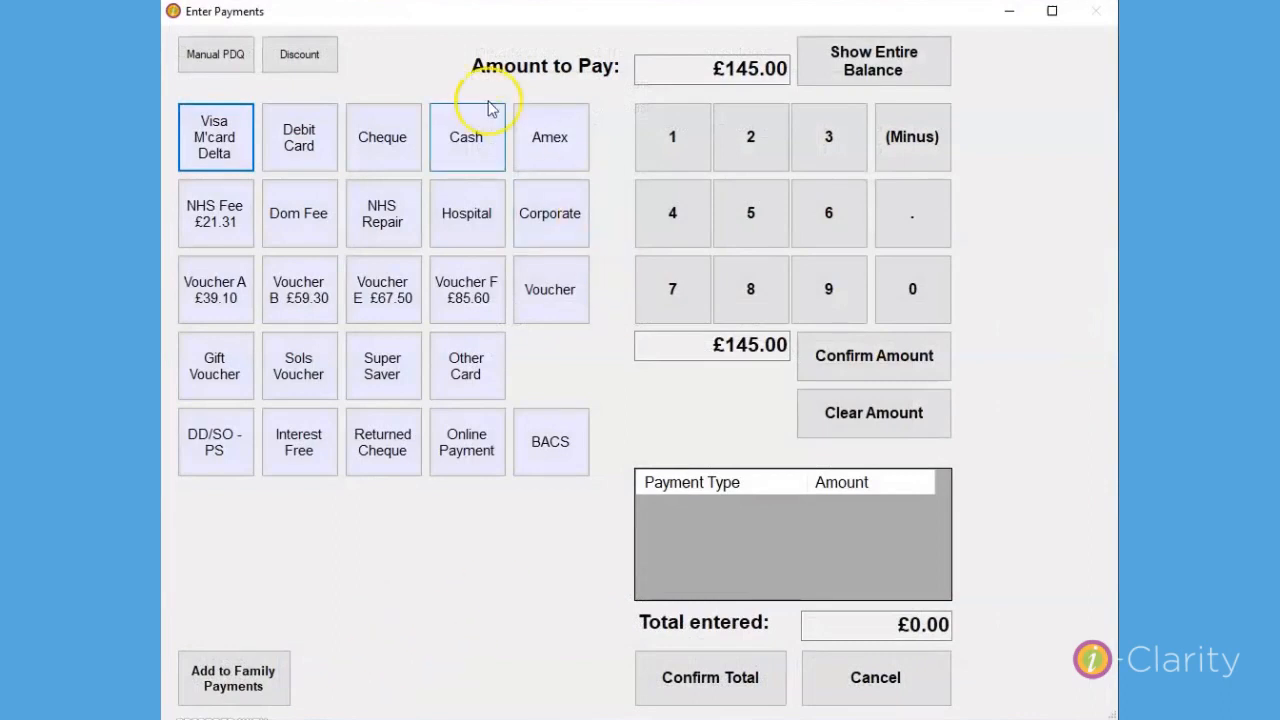
left_click(307, 58)
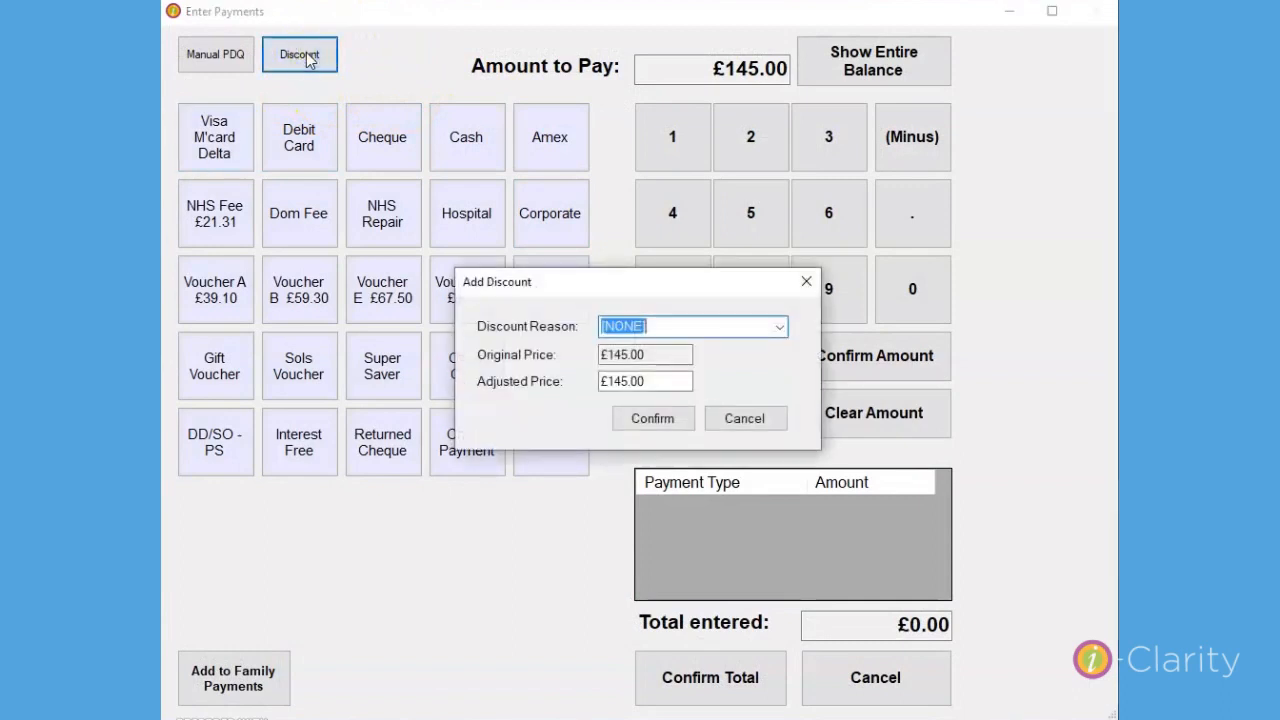
left_click(780, 327)
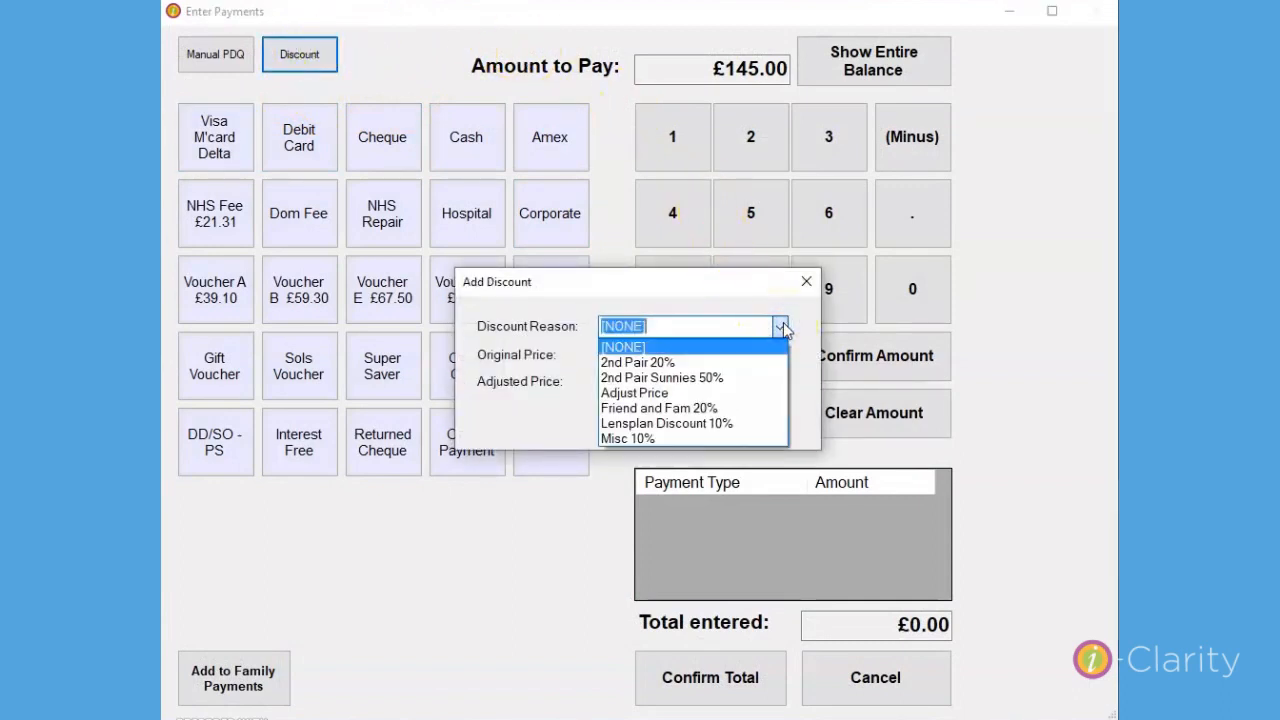
left_click(737, 408)
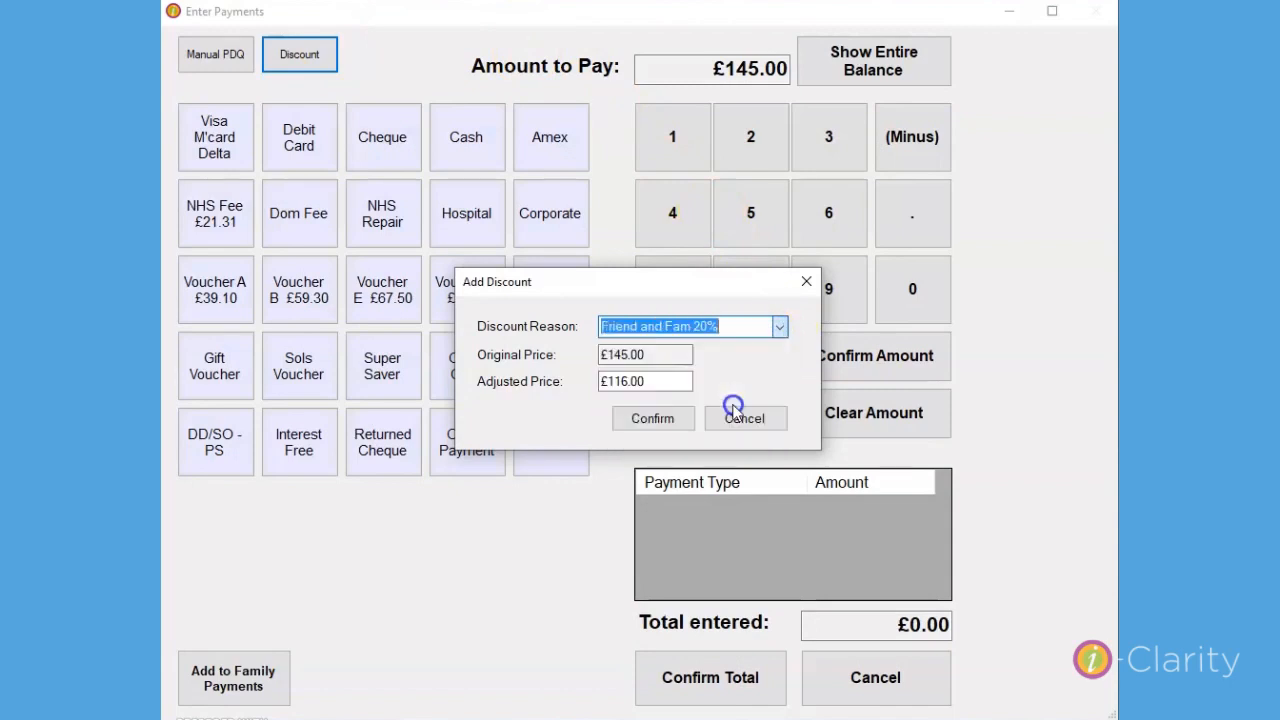
Override the discount's adjusted price with £100.00 and apply the discount.
left_click(664, 381)
left_click_drag(677, 380, 471, 389)
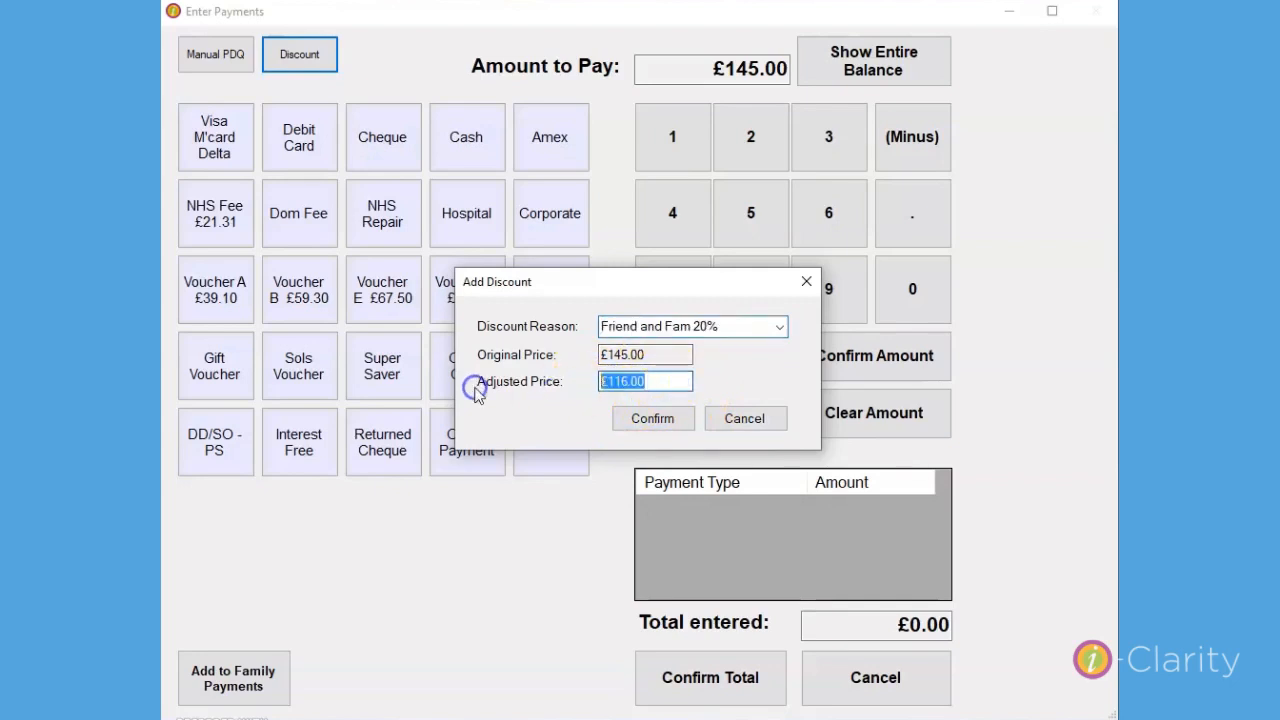
type("100.00")
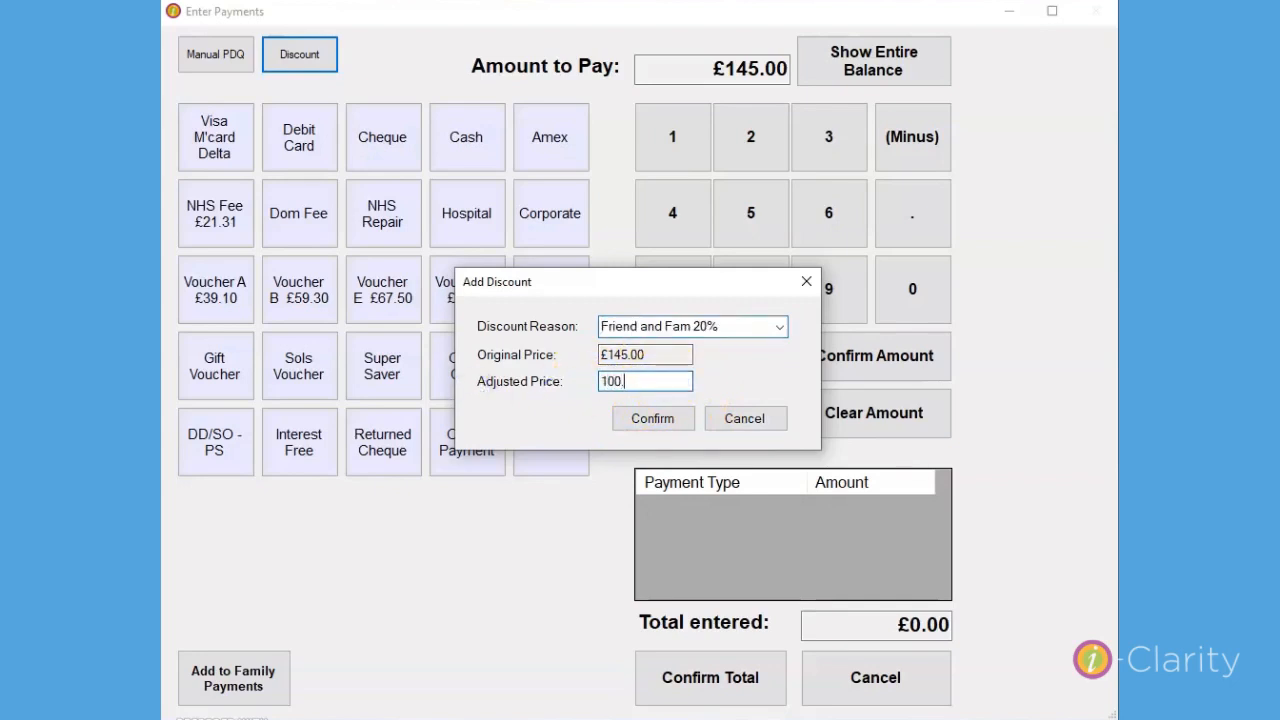
left_click(683, 417)
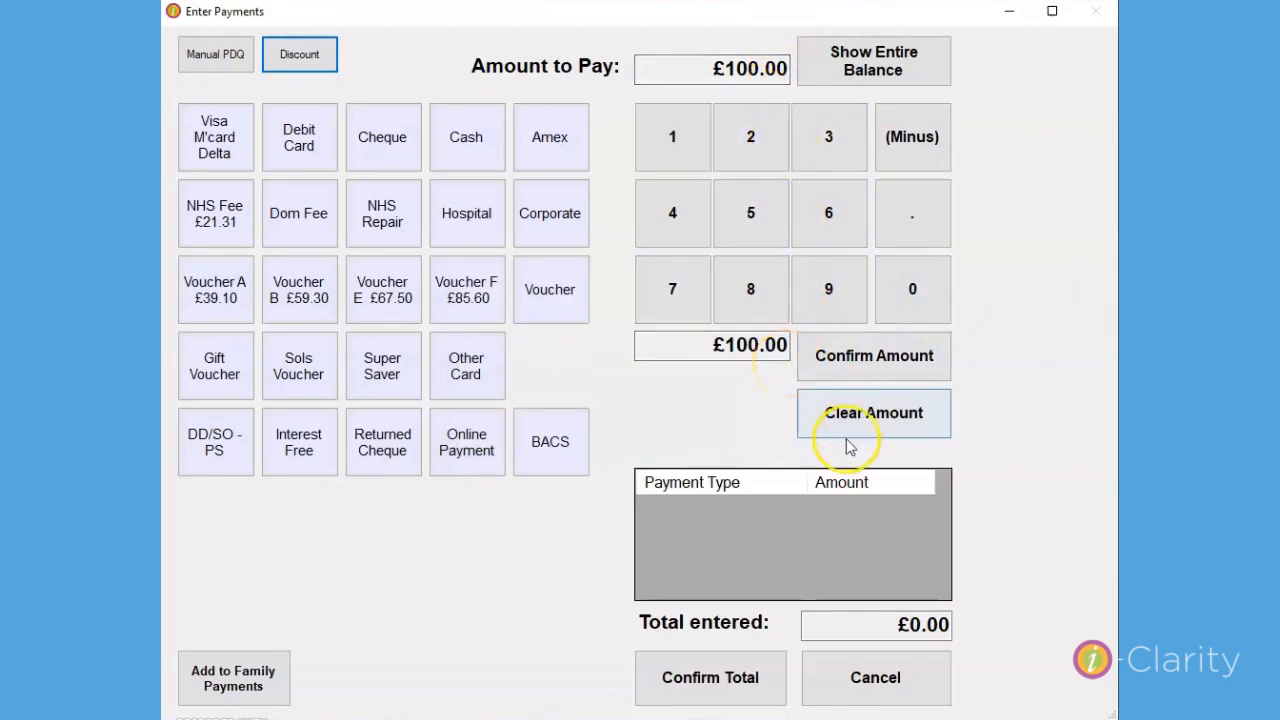
Take the full discounted £100.00 as a Visa/M'card/Delta payment and confirm the total.
left_click(232, 137)
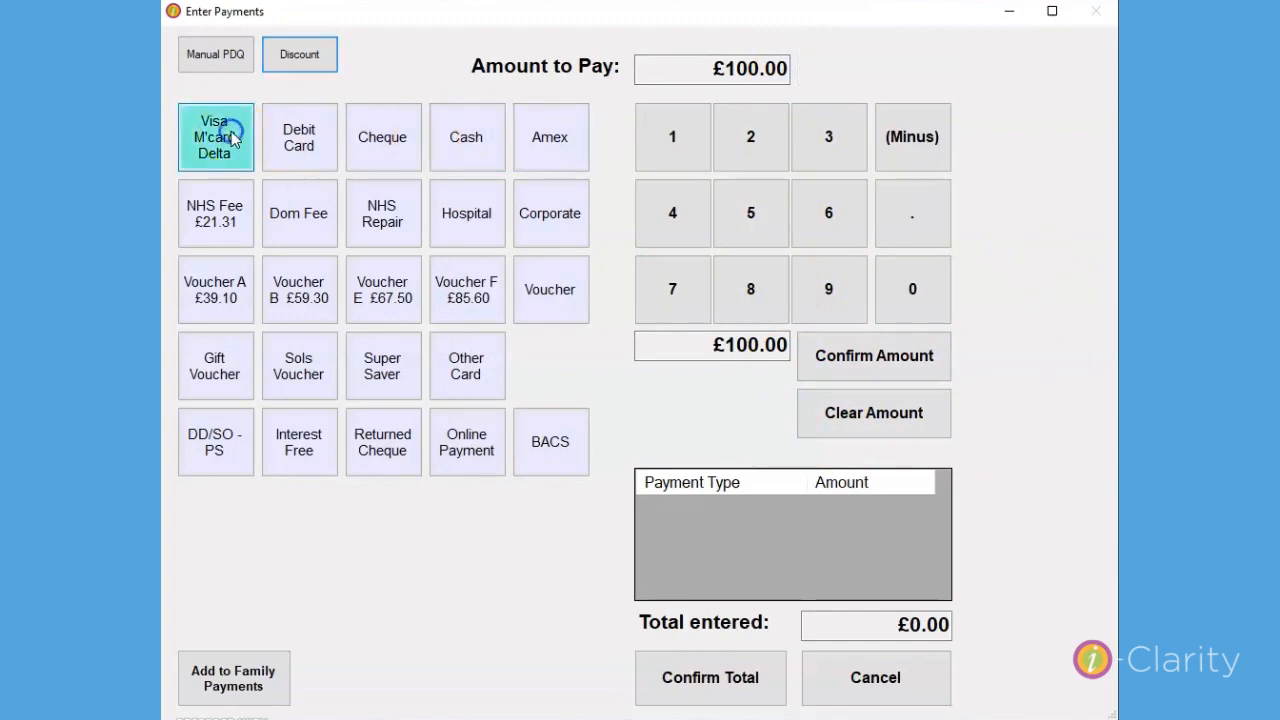
left_click(888, 356)
left_click(742, 688)
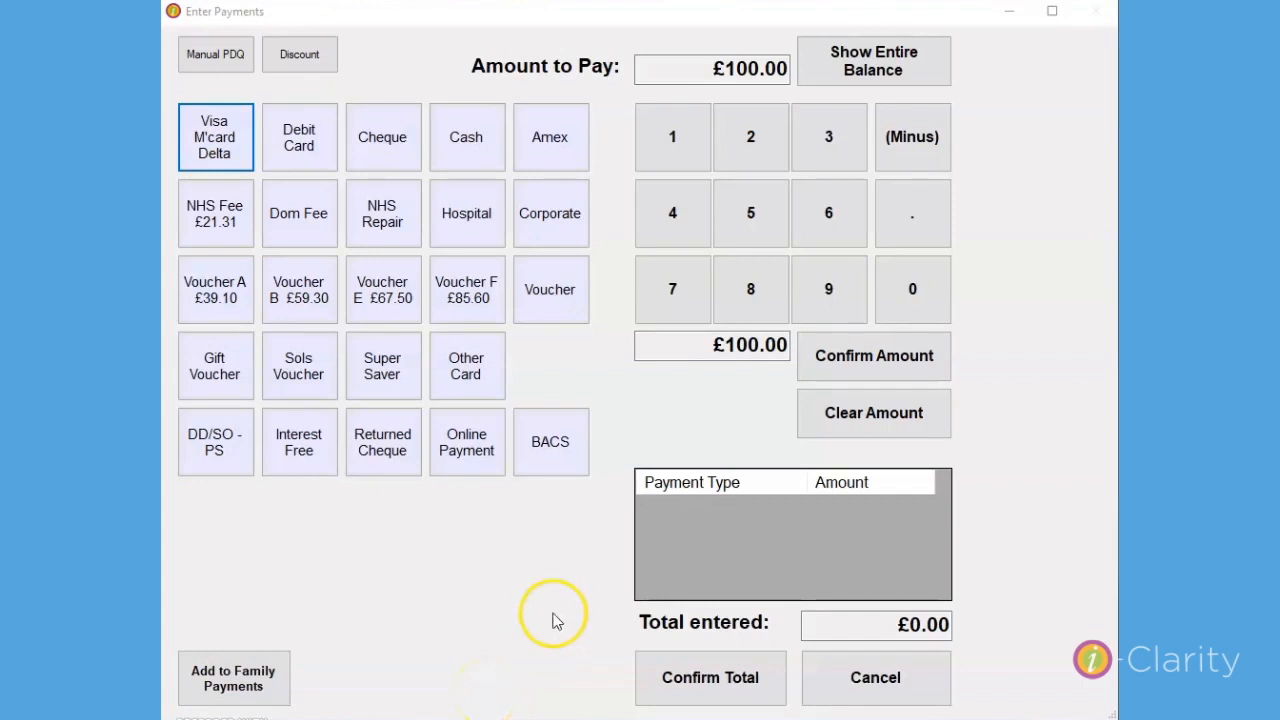
Try to take a £50.00 part payment by Visa/M'card/Delta against the discounted sale, and cancel the payment entry.
left_click(751, 211)
left_click(920, 285)
left_click(841, 365)
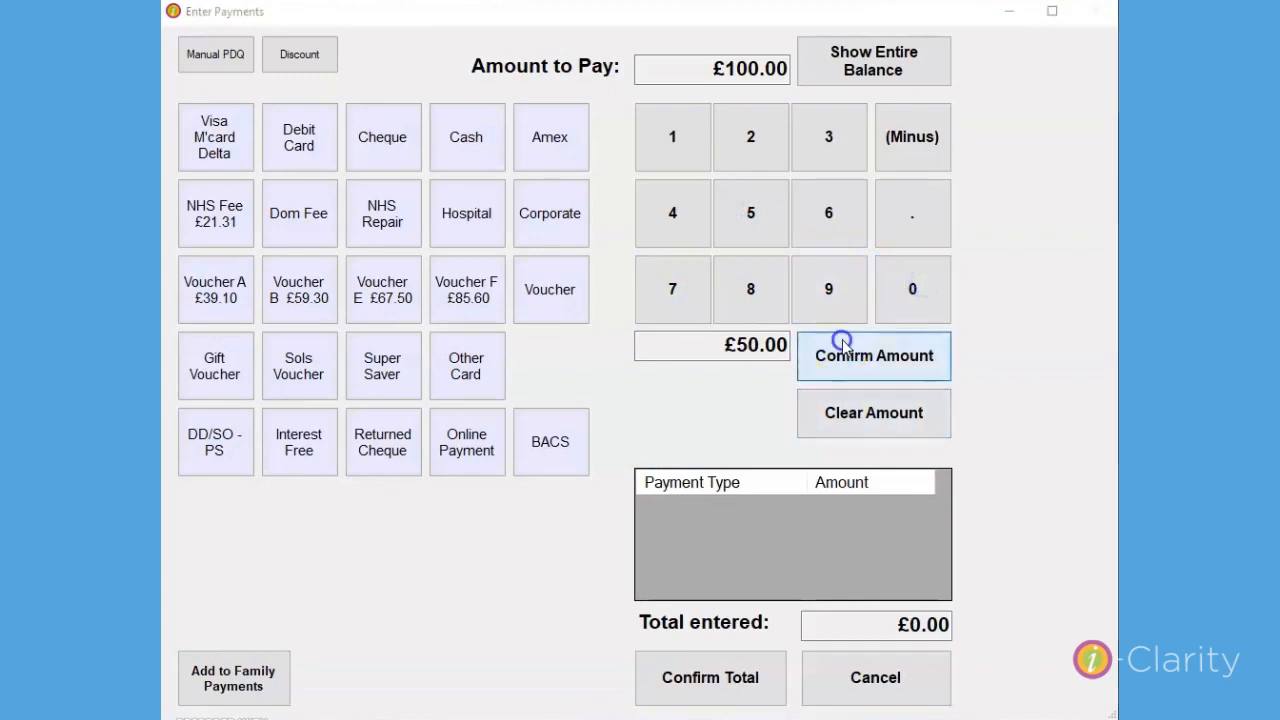
left_click(697, 438)
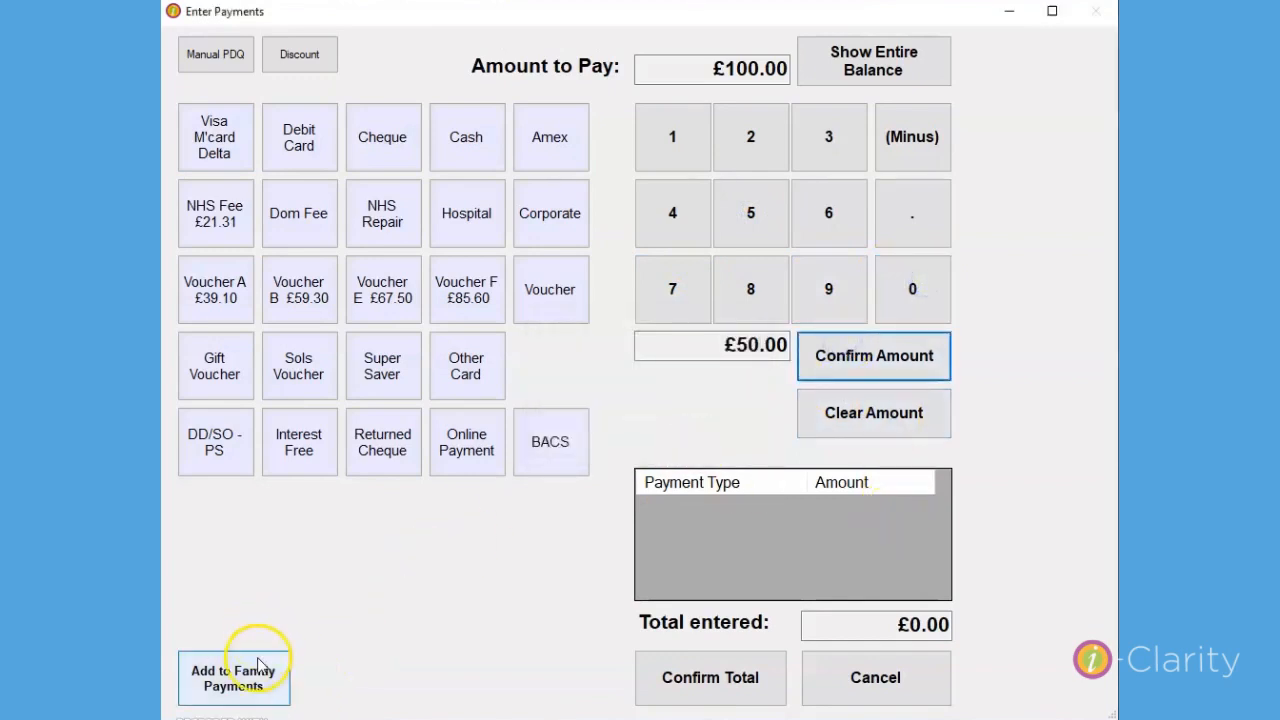
left_click(214, 137)
left_click(882, 370)
left_click(740, 676)
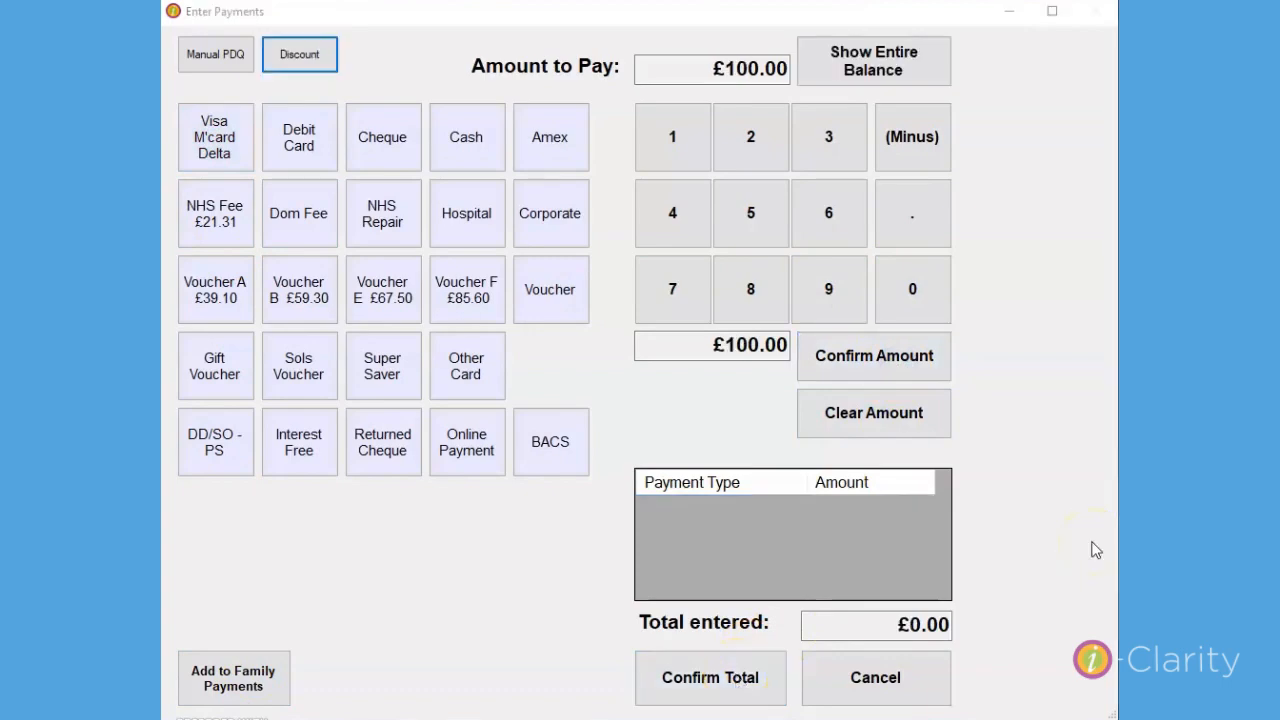
left_click(916, 684)
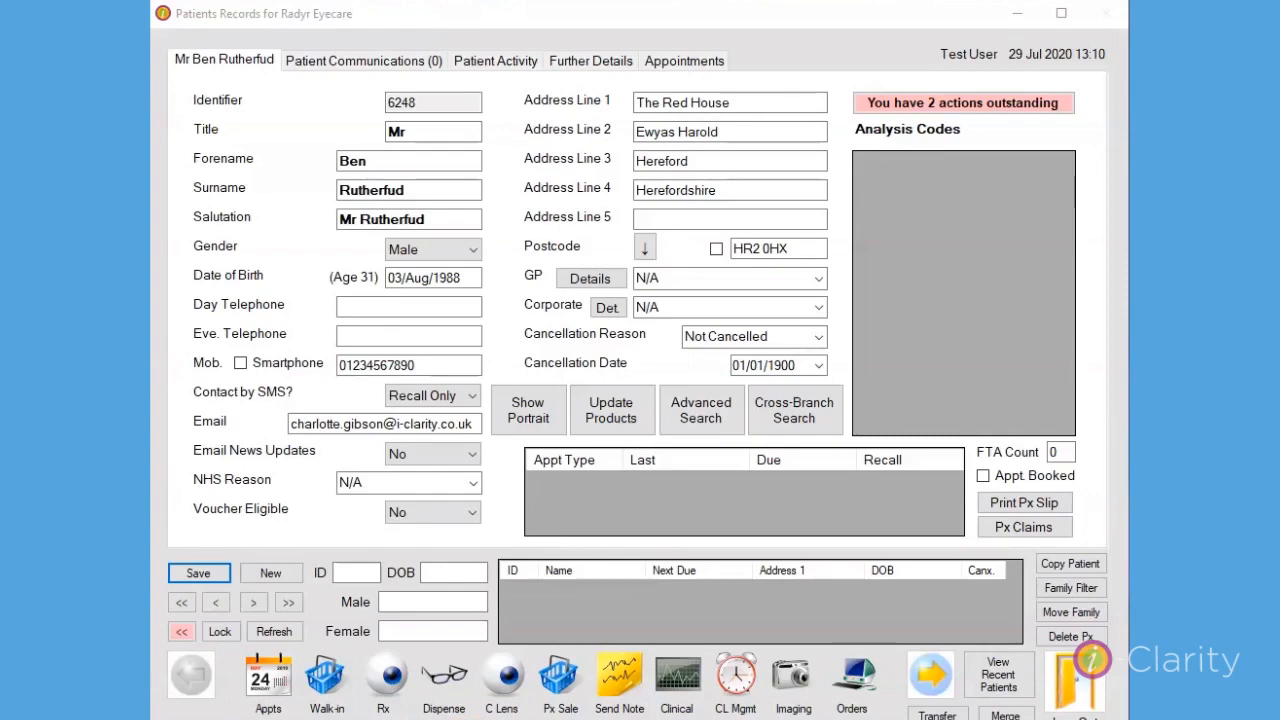
Open the Misc 7 settings in the Maintenance module.
left_click(930, 675)
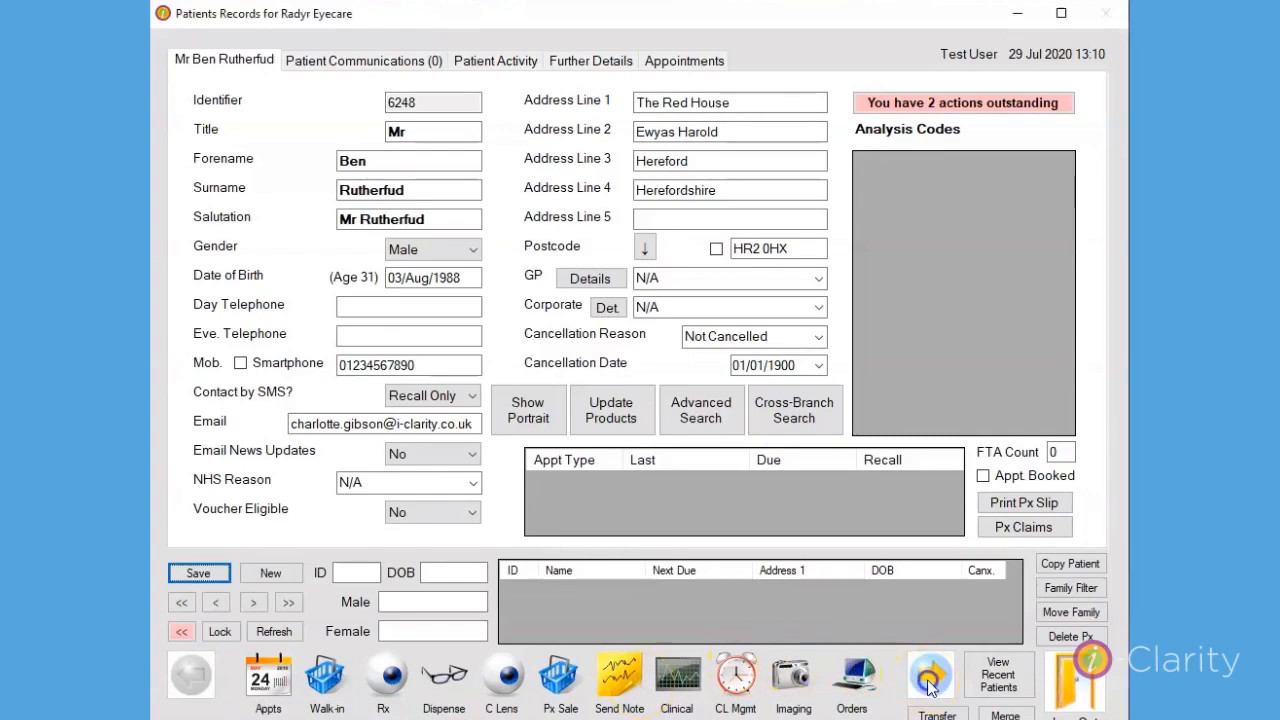
left_click(325, 680)
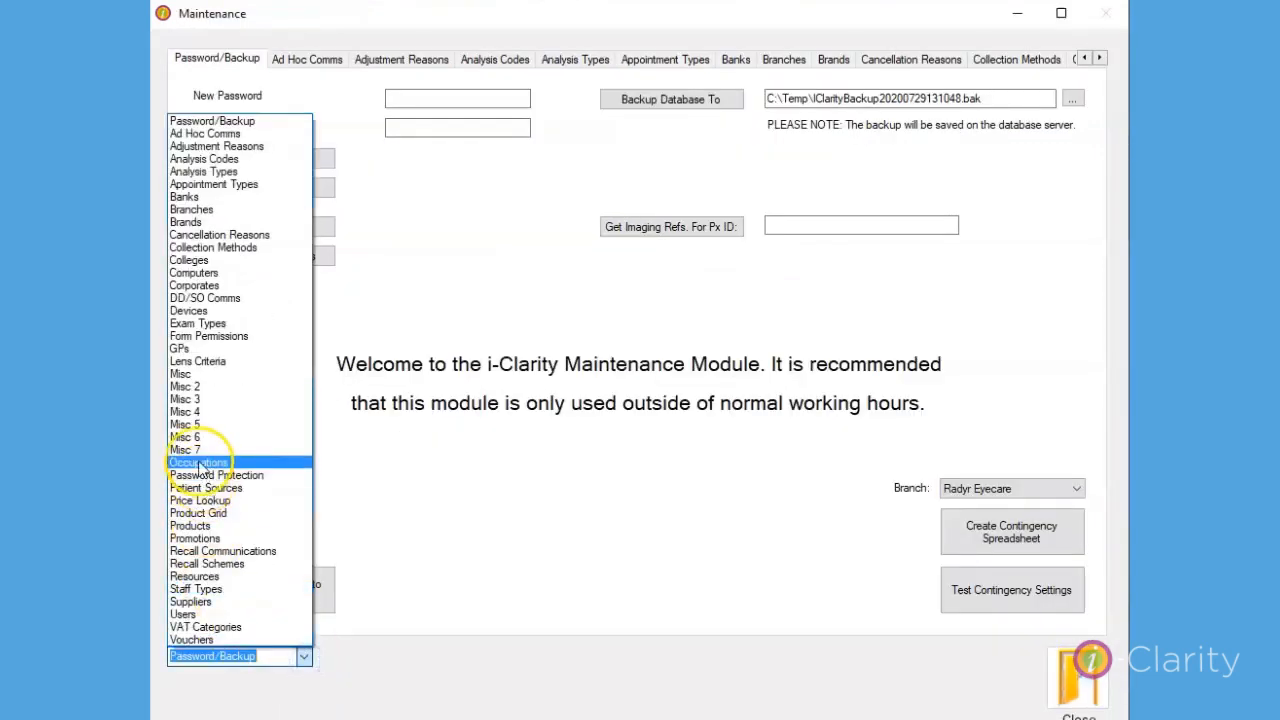
left_click(195, 452)
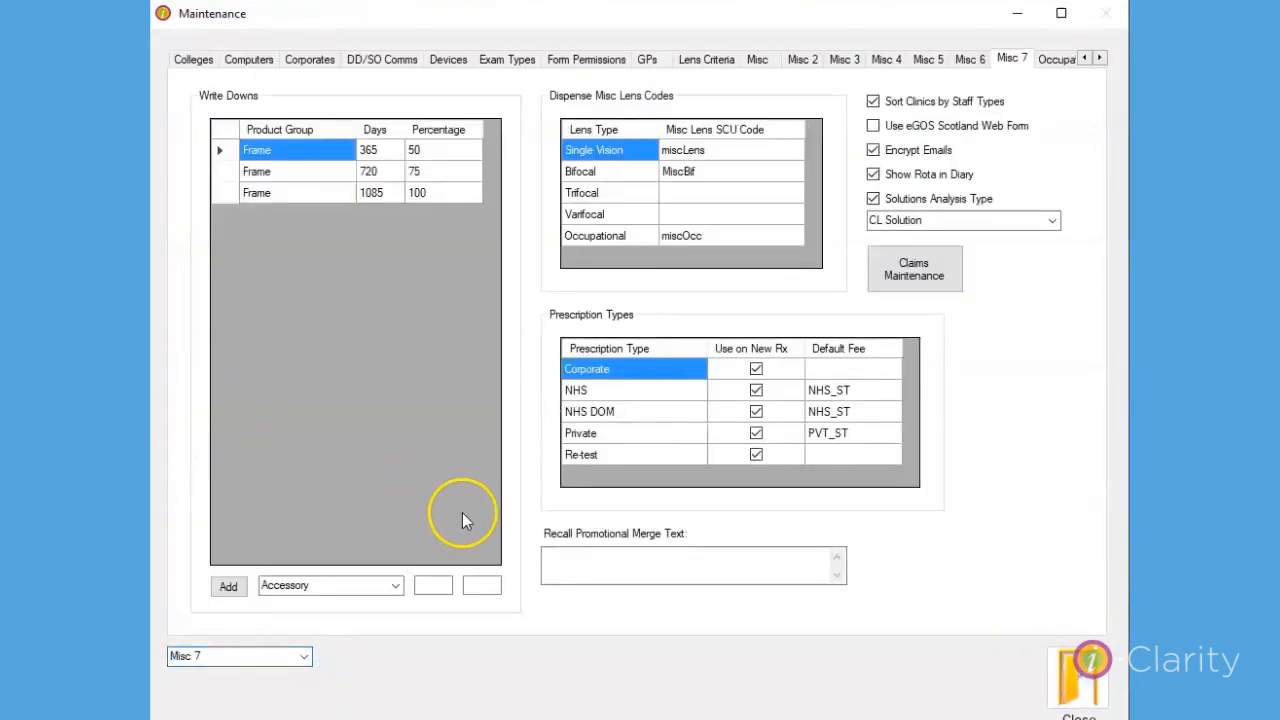
left_click(437, 719)
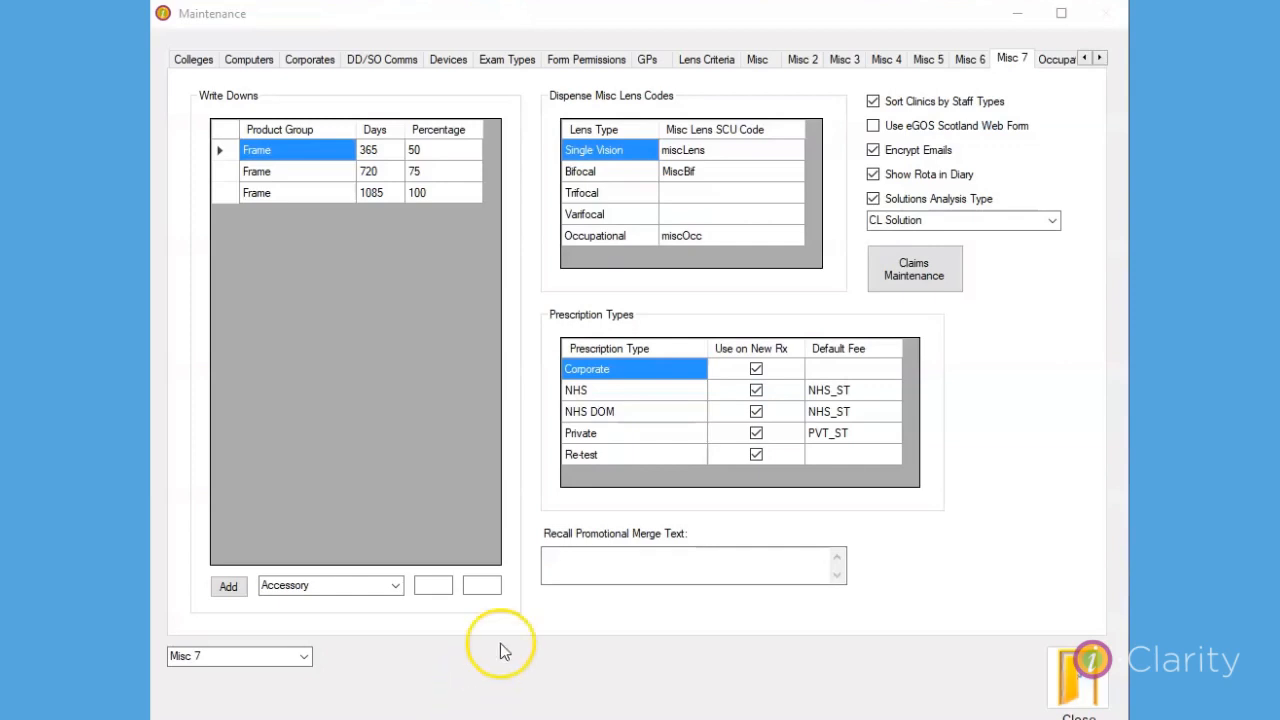
Enter "Please visit our website for our new opening hours" as the Recall Promotional Merge Text.
left_click(573, 563)
type("P")
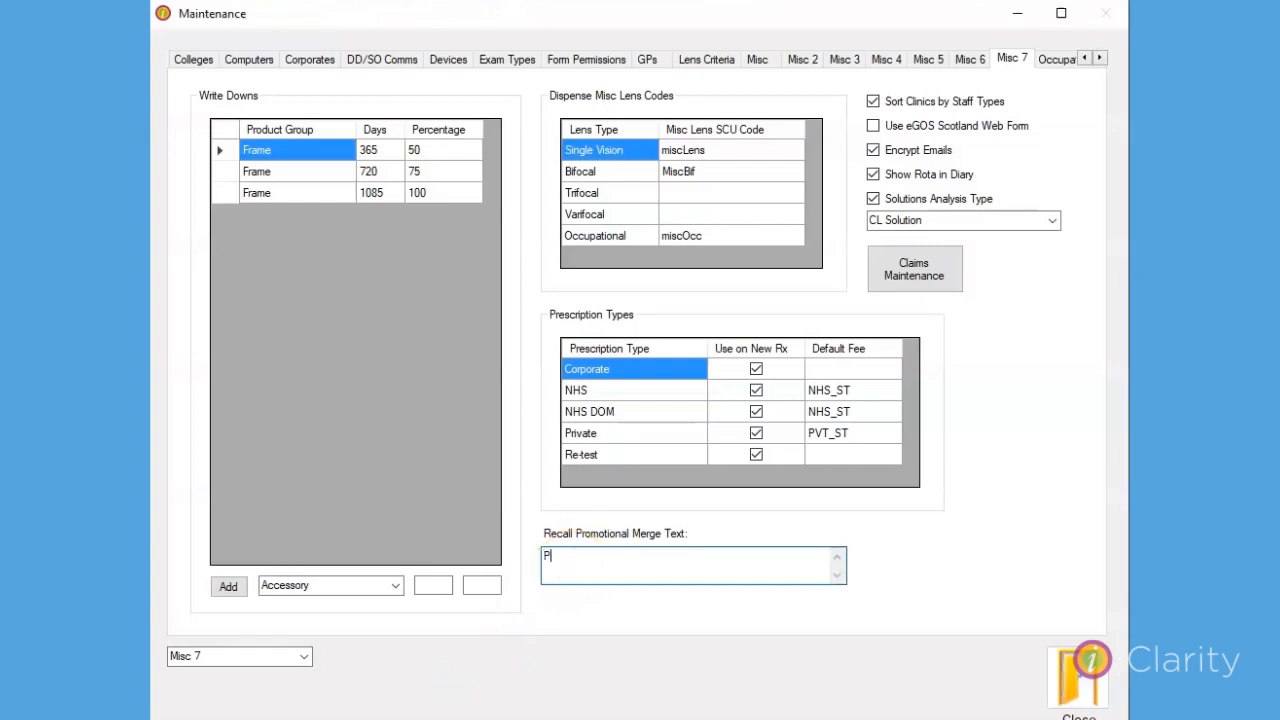
type("lease visit ou r website for our new op")
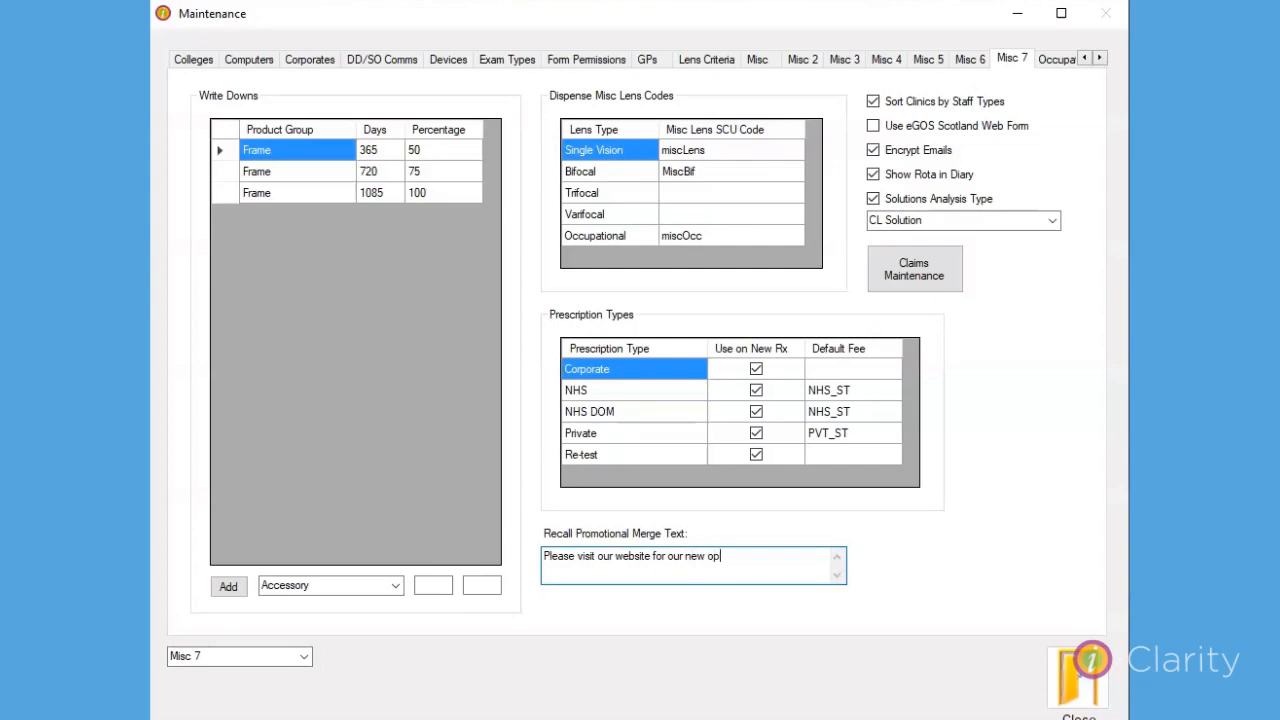
type("ening hours")
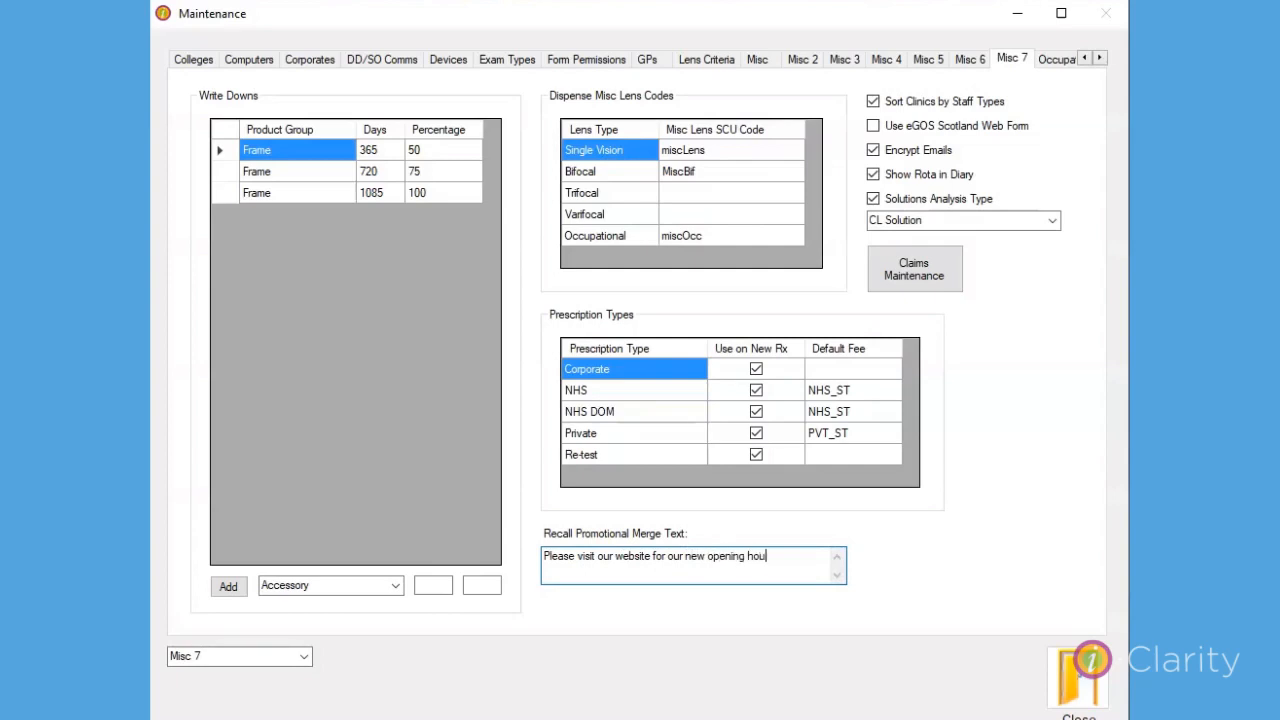